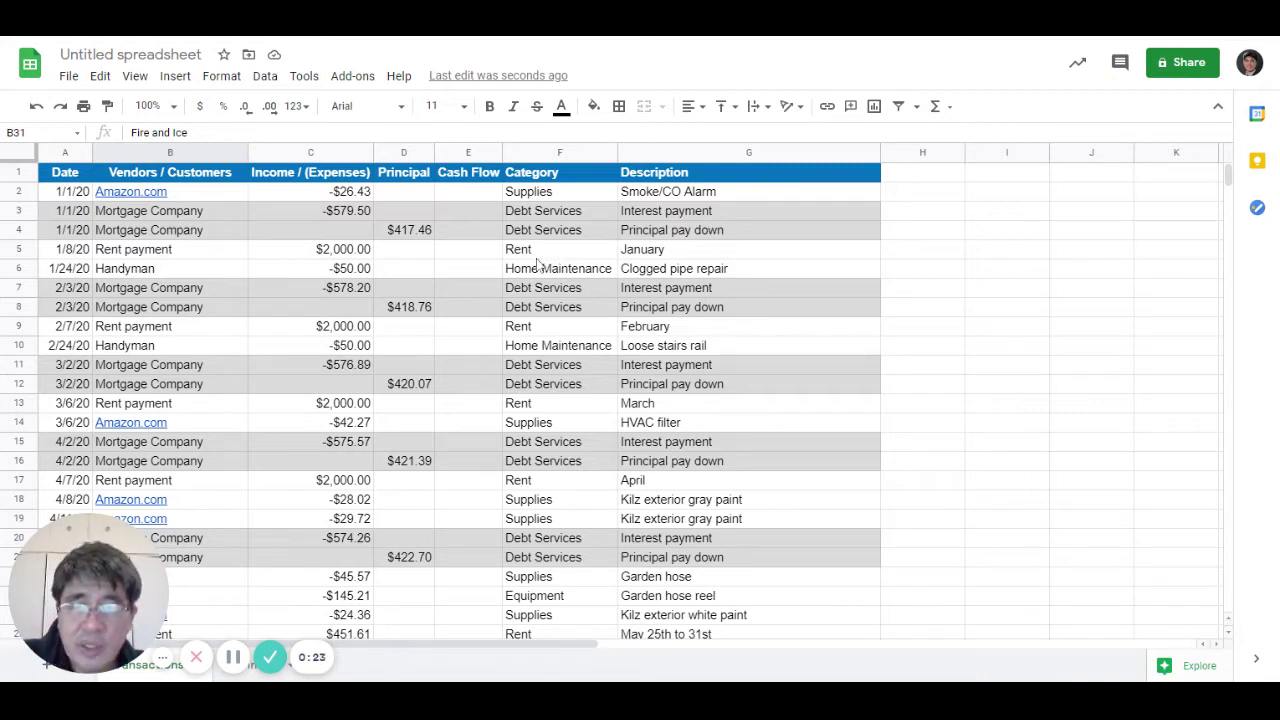
# Step: Review the first transactions' Supplies and Home Maintenance categories and the Handyman vendor
pyautogui.click(543, 196)
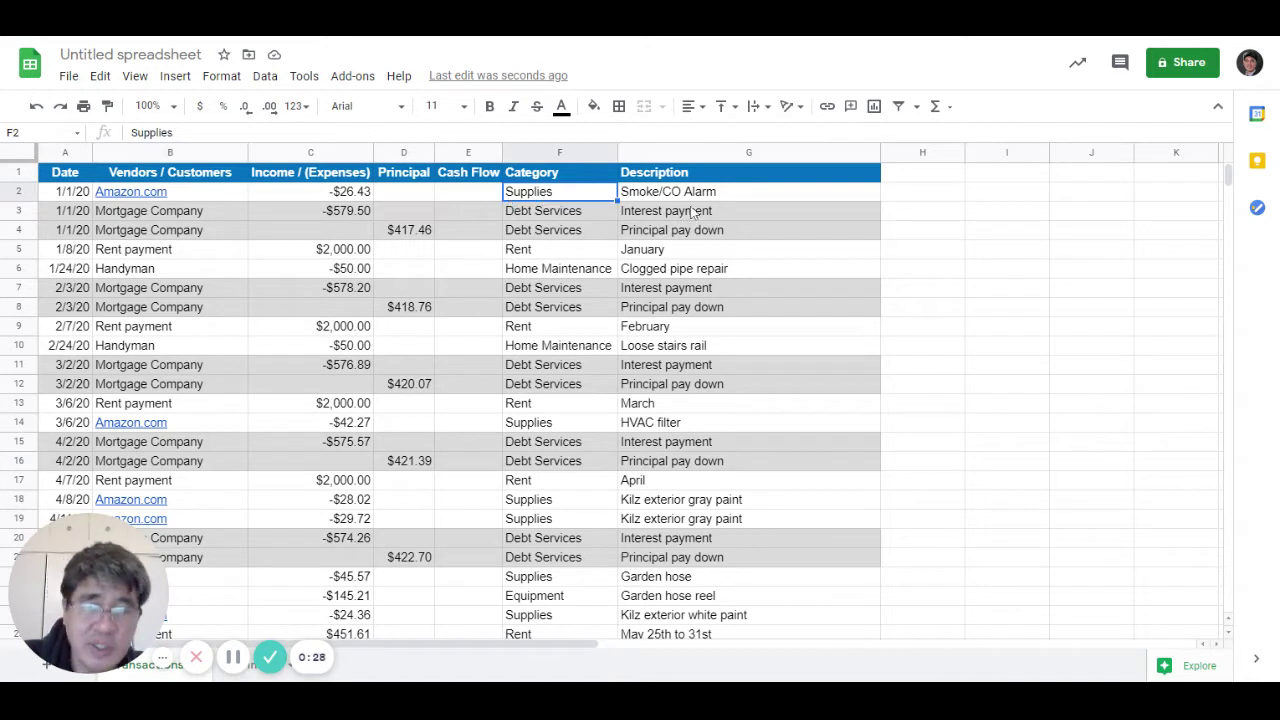
pyautogui.click(558, 272)
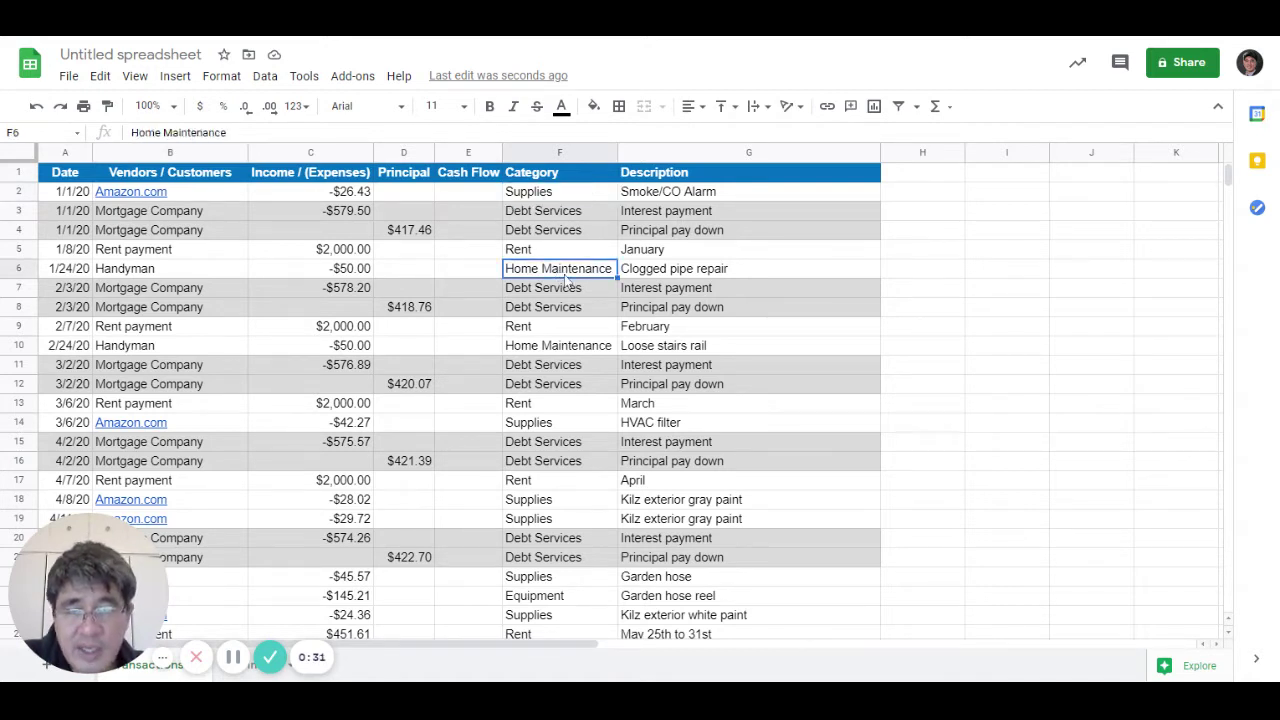
pyautogui.click(144, 271)
pyautogui.scroll(-3, 625, 315)
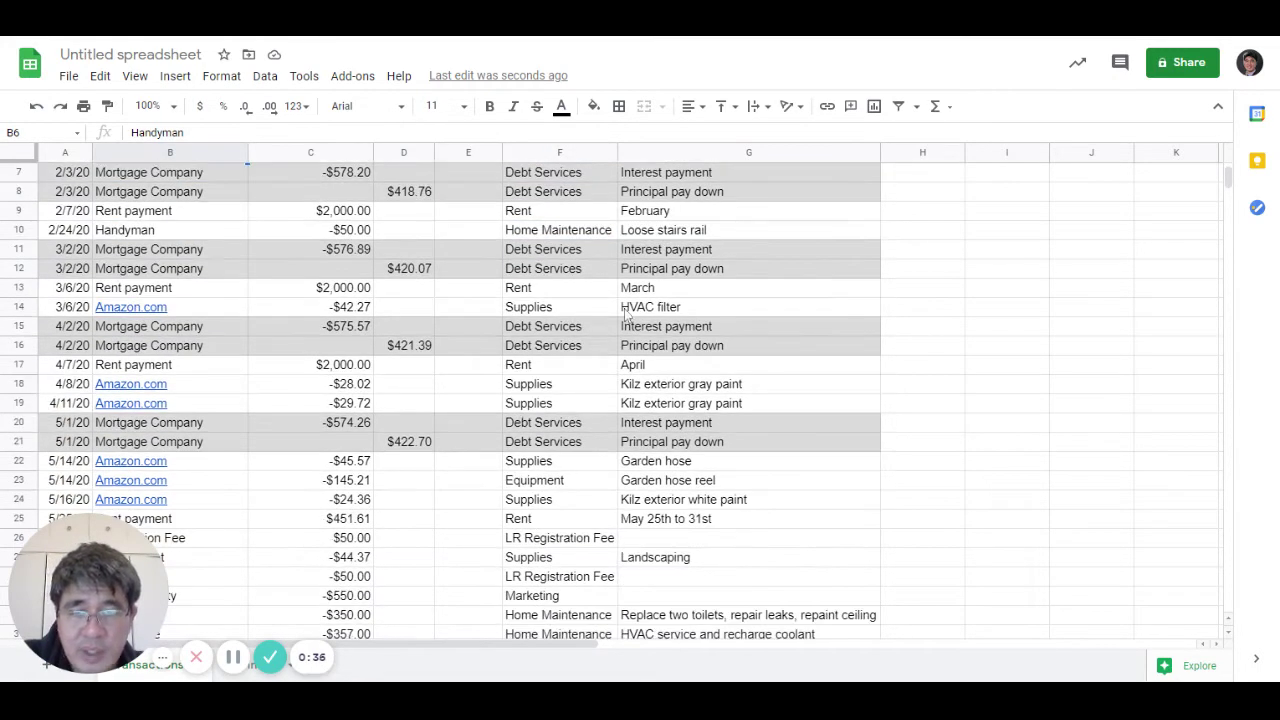
pyautogui.scroll(-5, 620, 310)
# Step: Inspect both LR Registration Fee entries and the HVAC service's Home Maintenance category
pyautogui.click(532, 336)
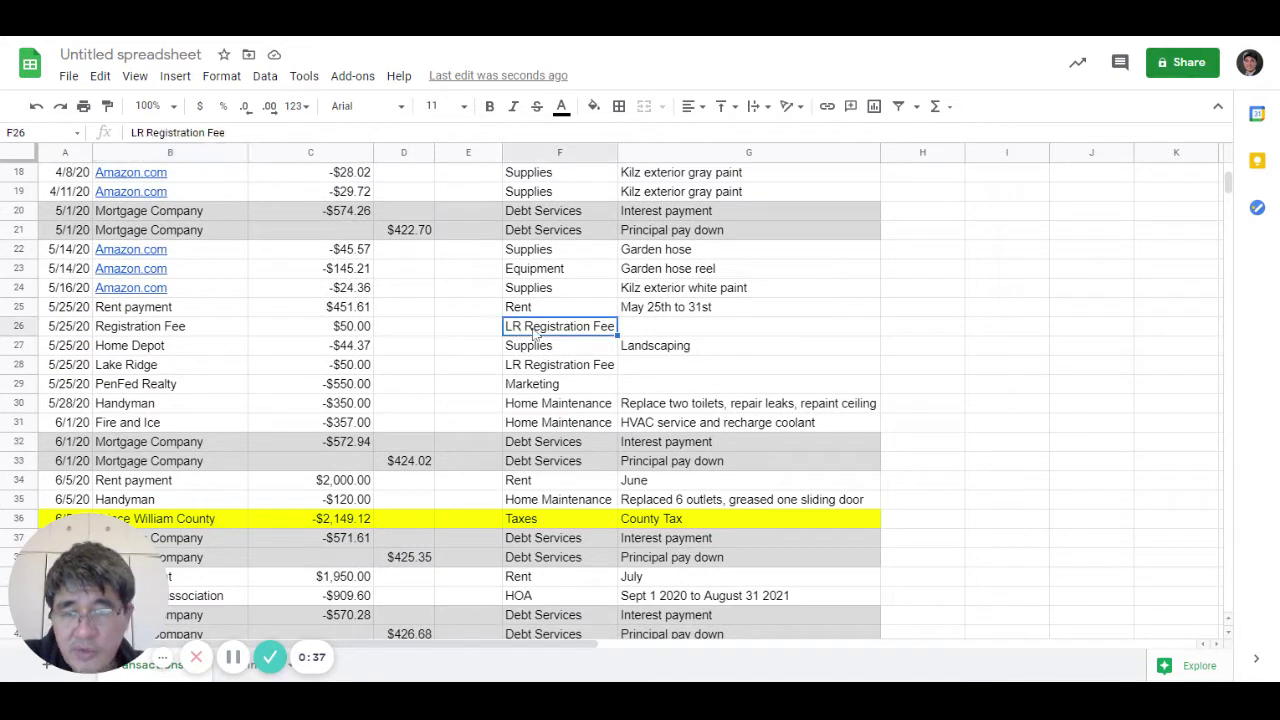
pyautogui.click(567, 370)
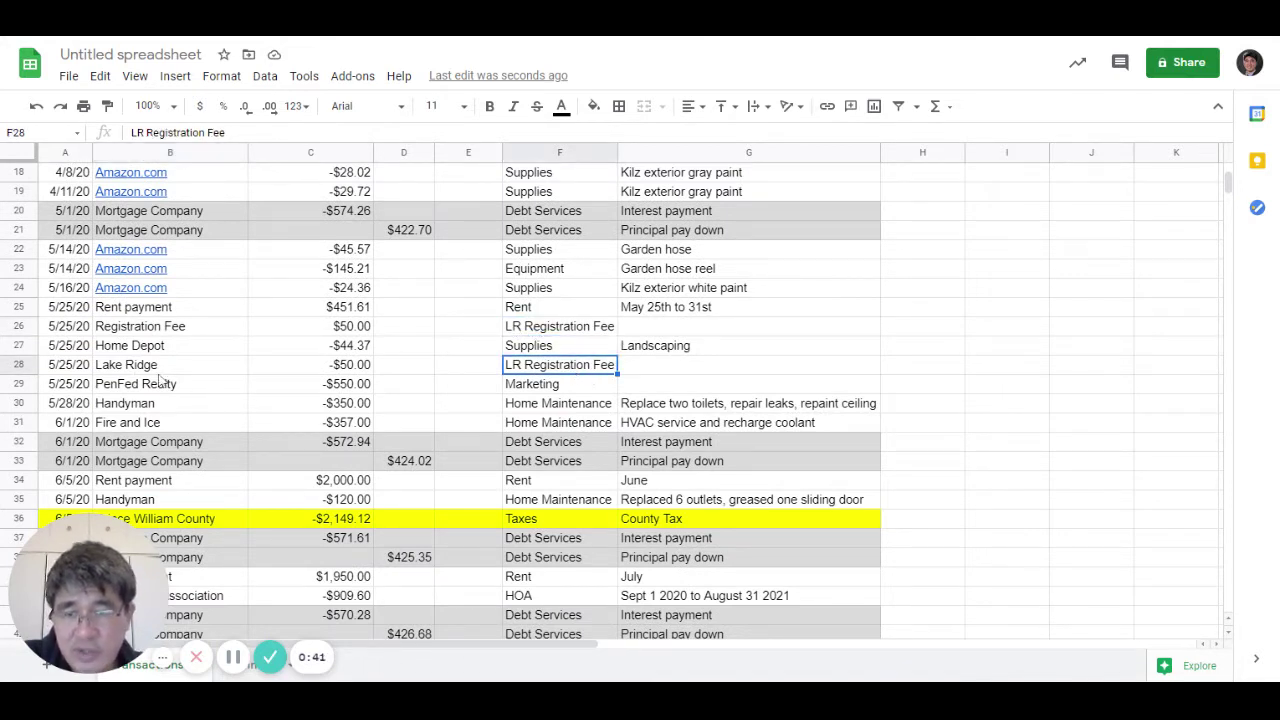
pyautogui.click(600, 425)
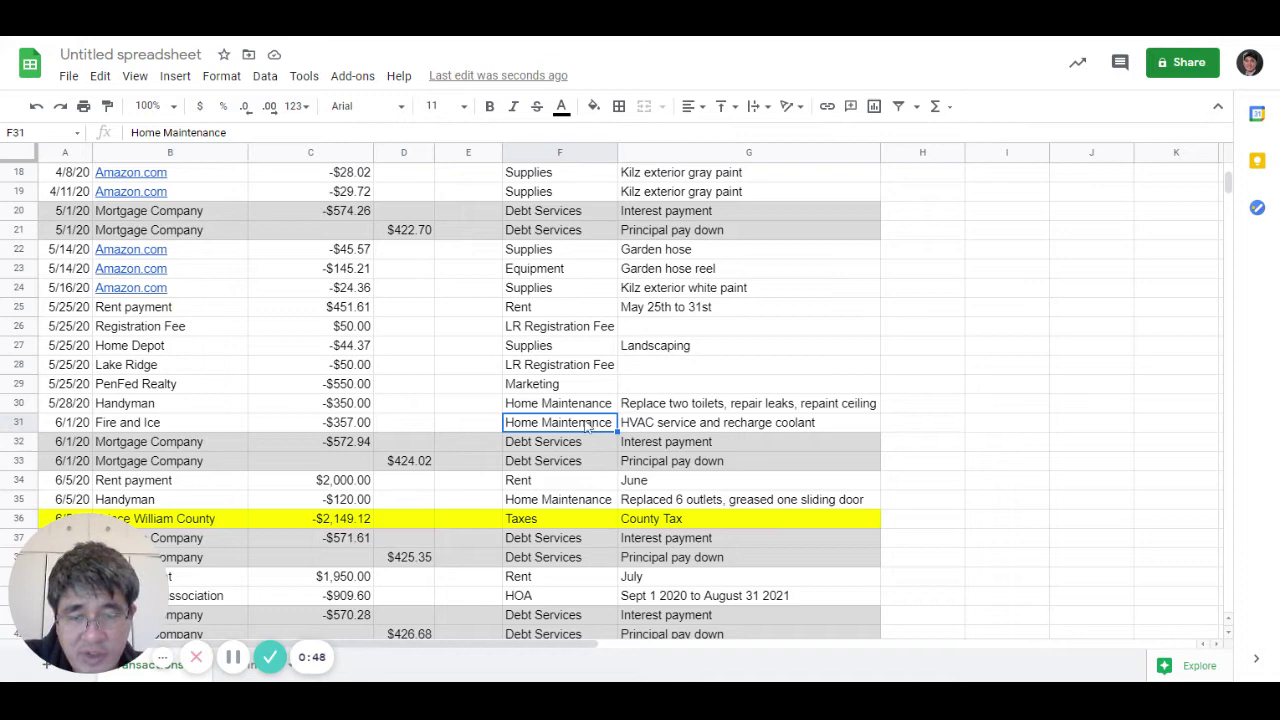
pyautogui.scroll(-3, 590, 425)
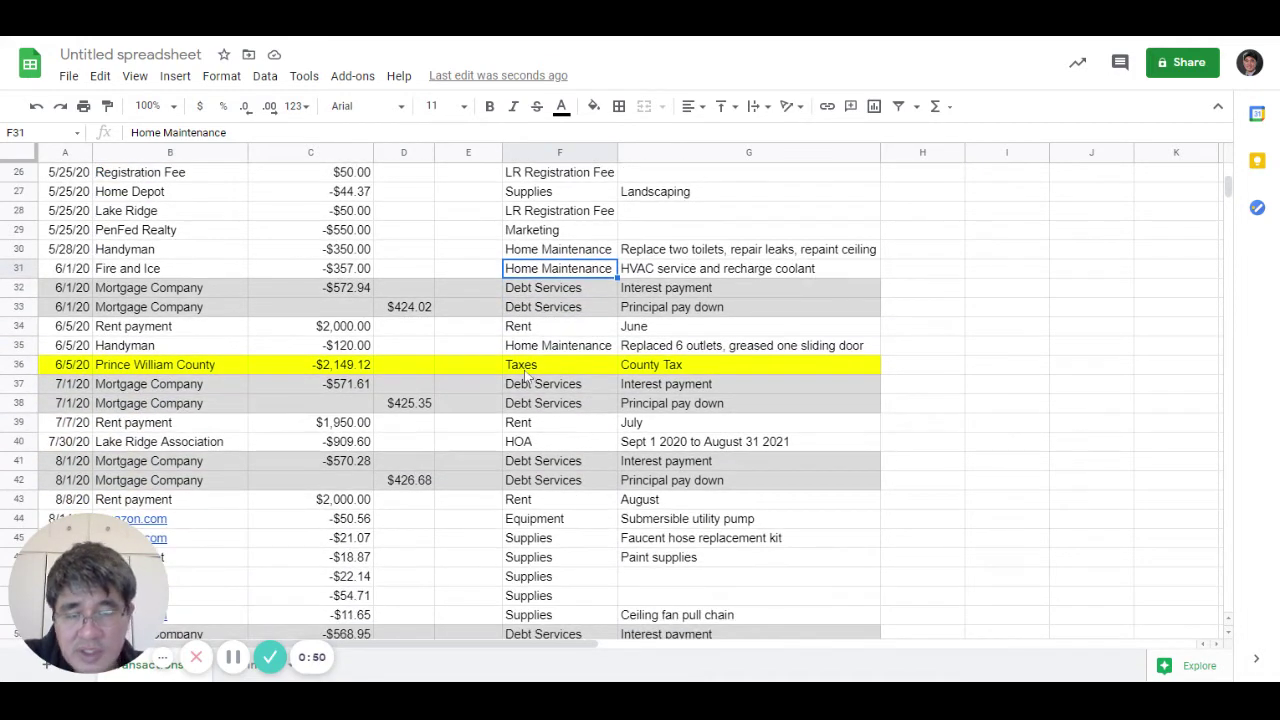
# Step: Point out the Taxes, HOA, Insurance and November Taxes category entries in the log
pyautogui.click(530, 372)
pyautogui.scroll(-3, 557, 395)
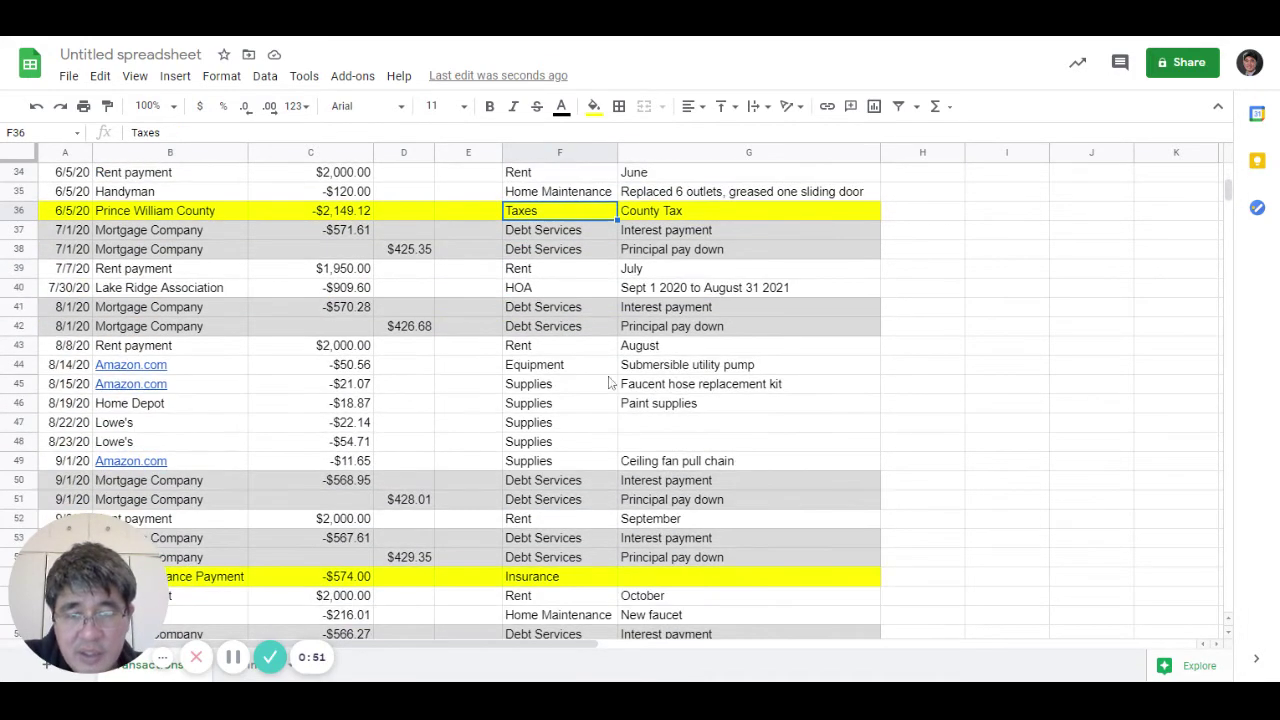
pyautogui.click(528, 292)
pyautogui.scroll(-3, 528, 292)
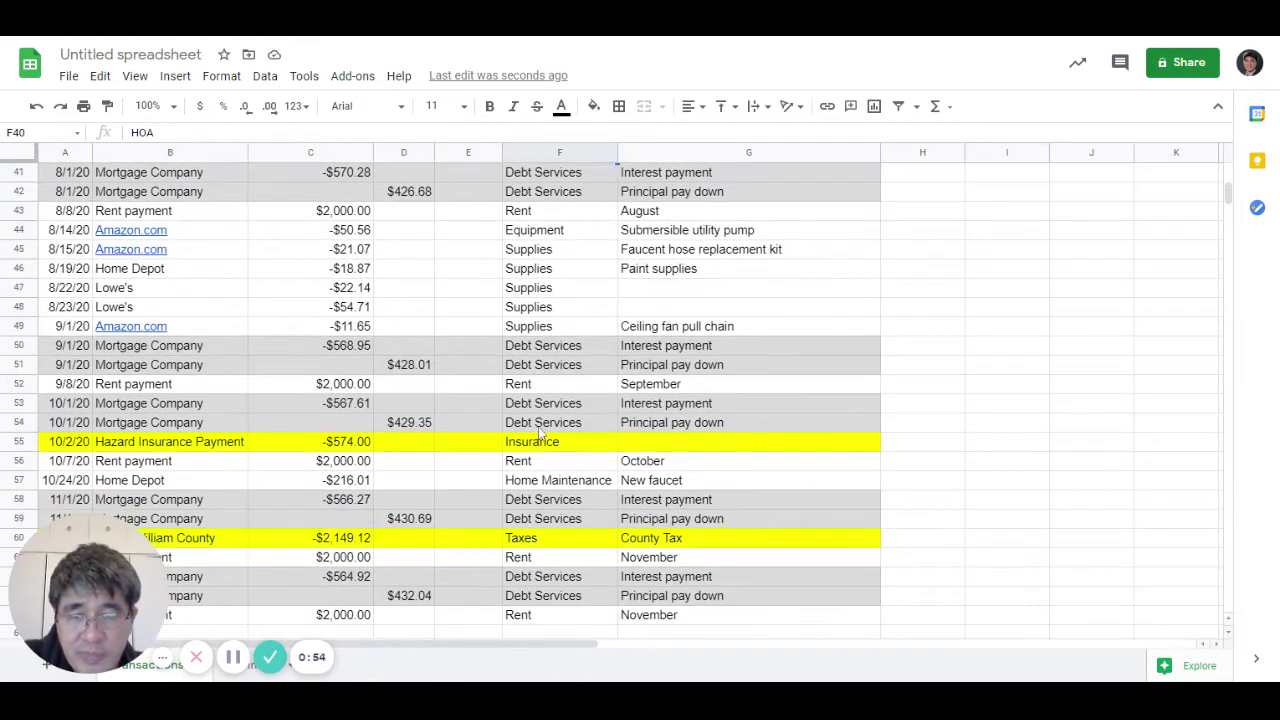
pyautogui.click(528, 450)
pyautogui.scroll(-3, 543, 540)
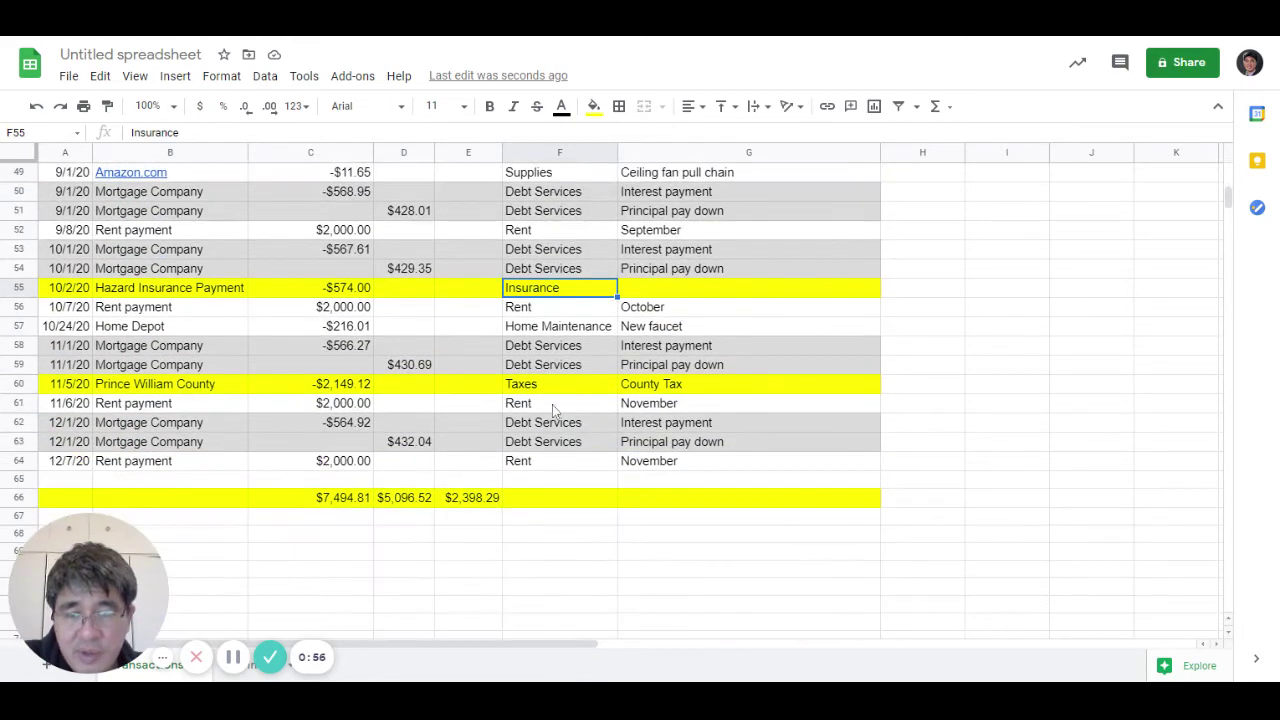
pyautogui.click(530, 393)
pyautogui.scroll(15, 570, 412)
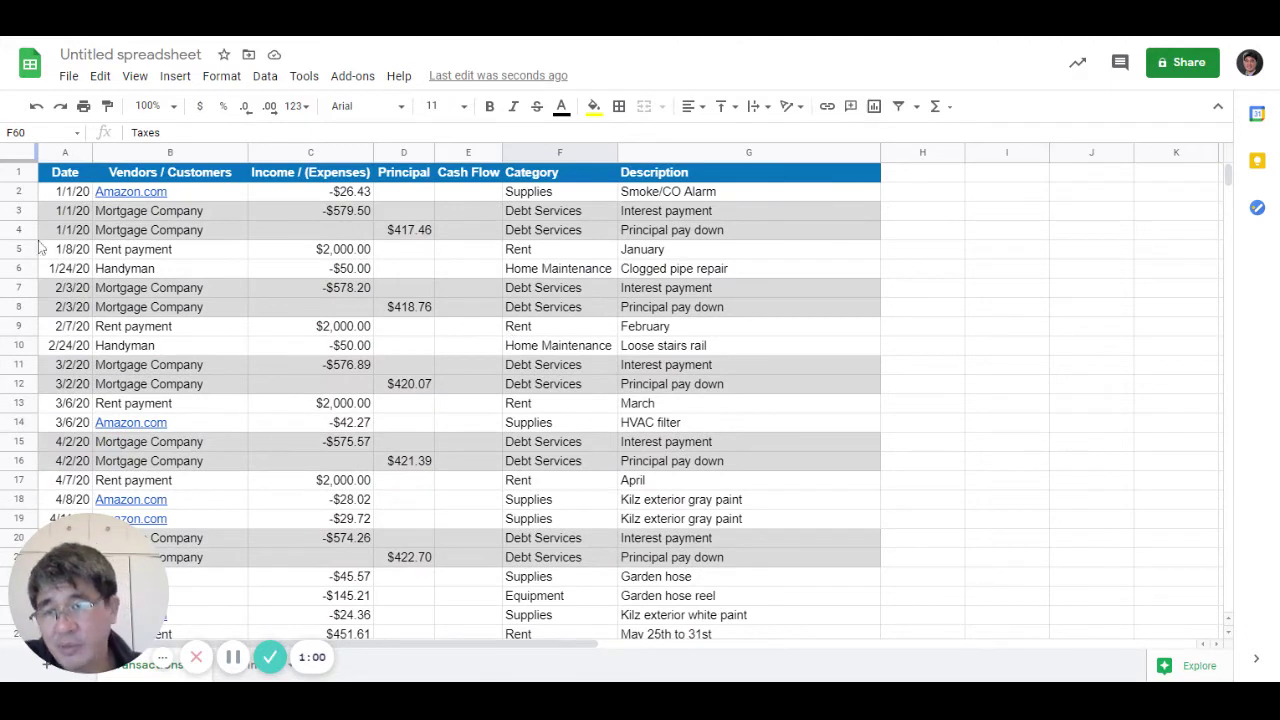
# Step: Examine the 1/1/20 Mortgage Company entry and the $2,000.00 January rent row
pyautogui.click(58, 196)
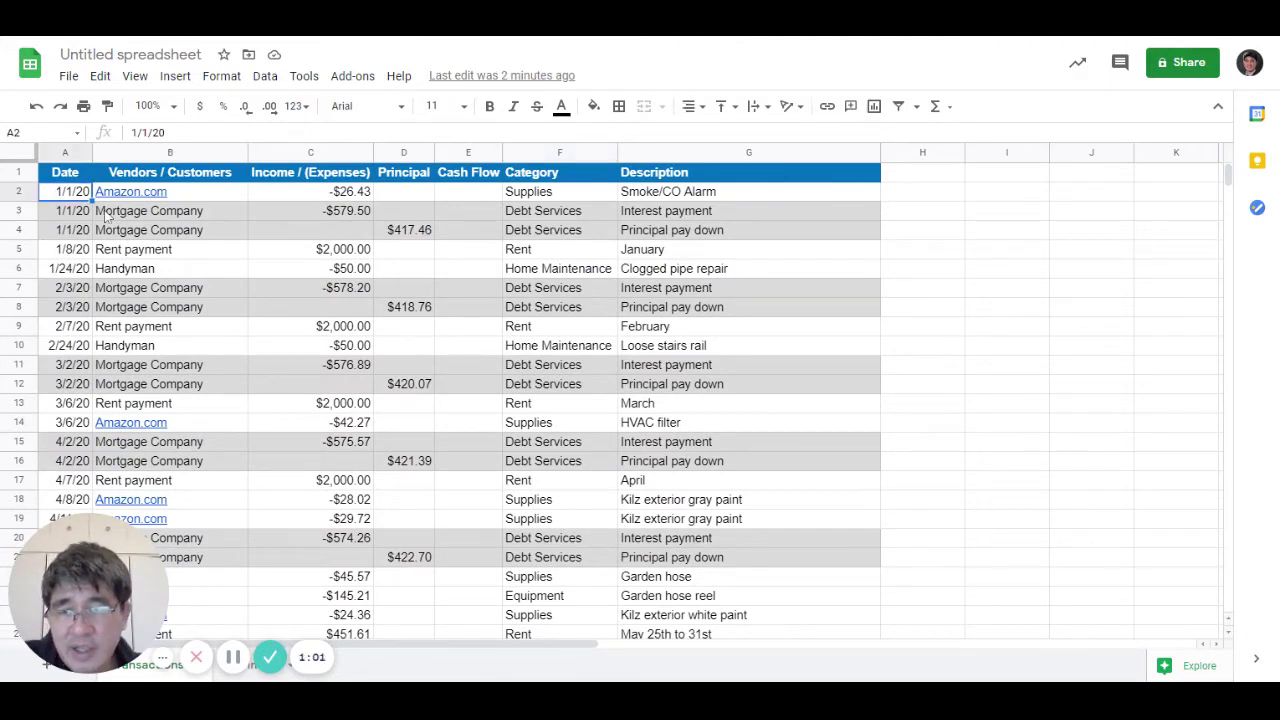
pyautogui.click(136, 214)
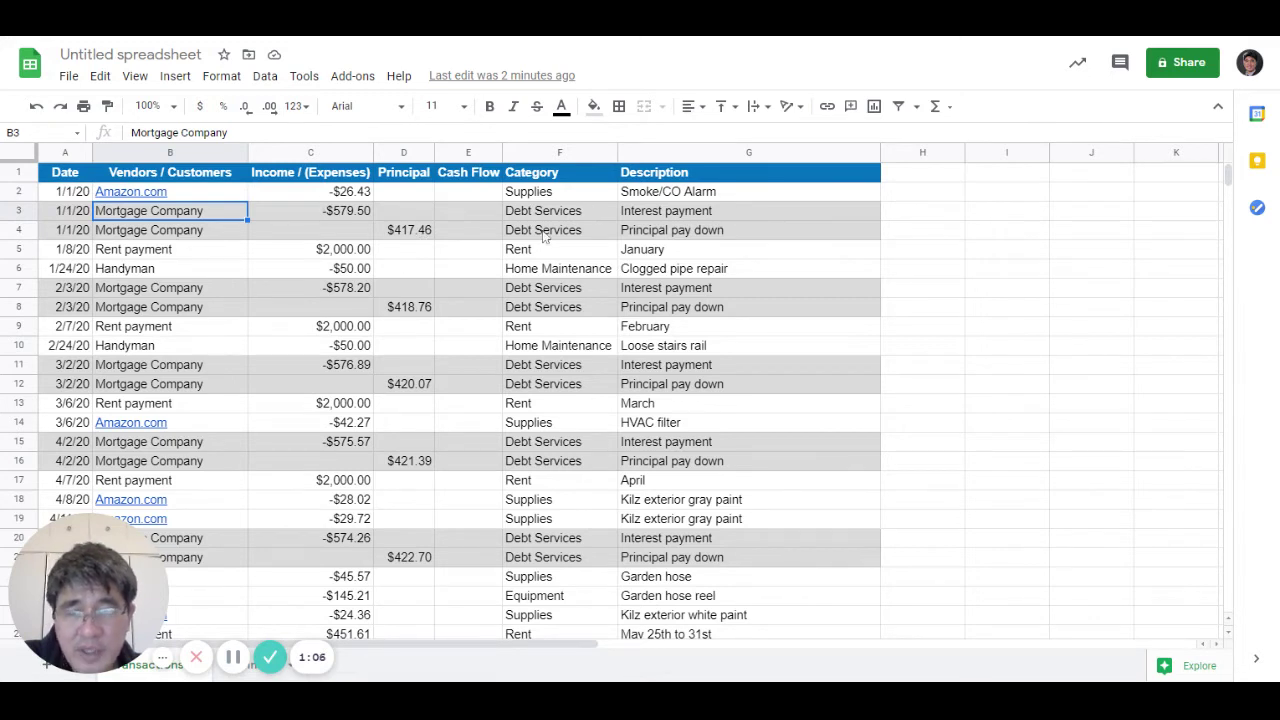
pyautogui.click(17, 255)
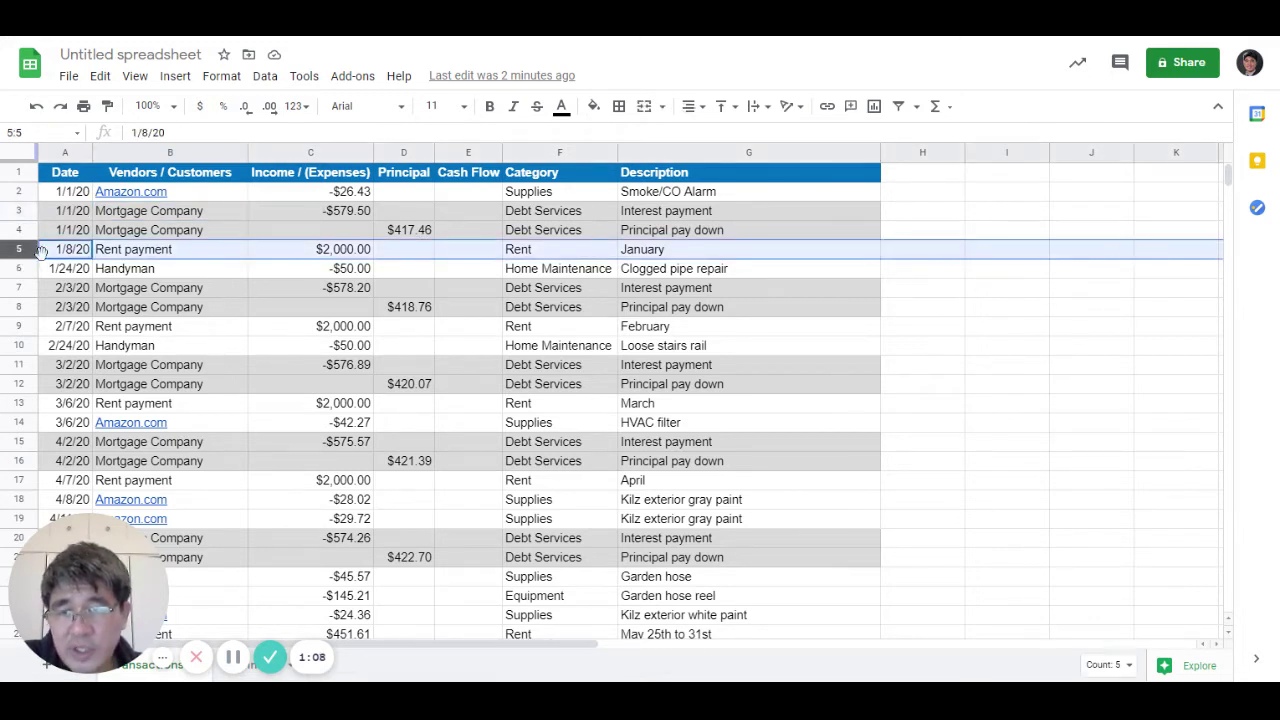
pyautogui.click(133, 250)
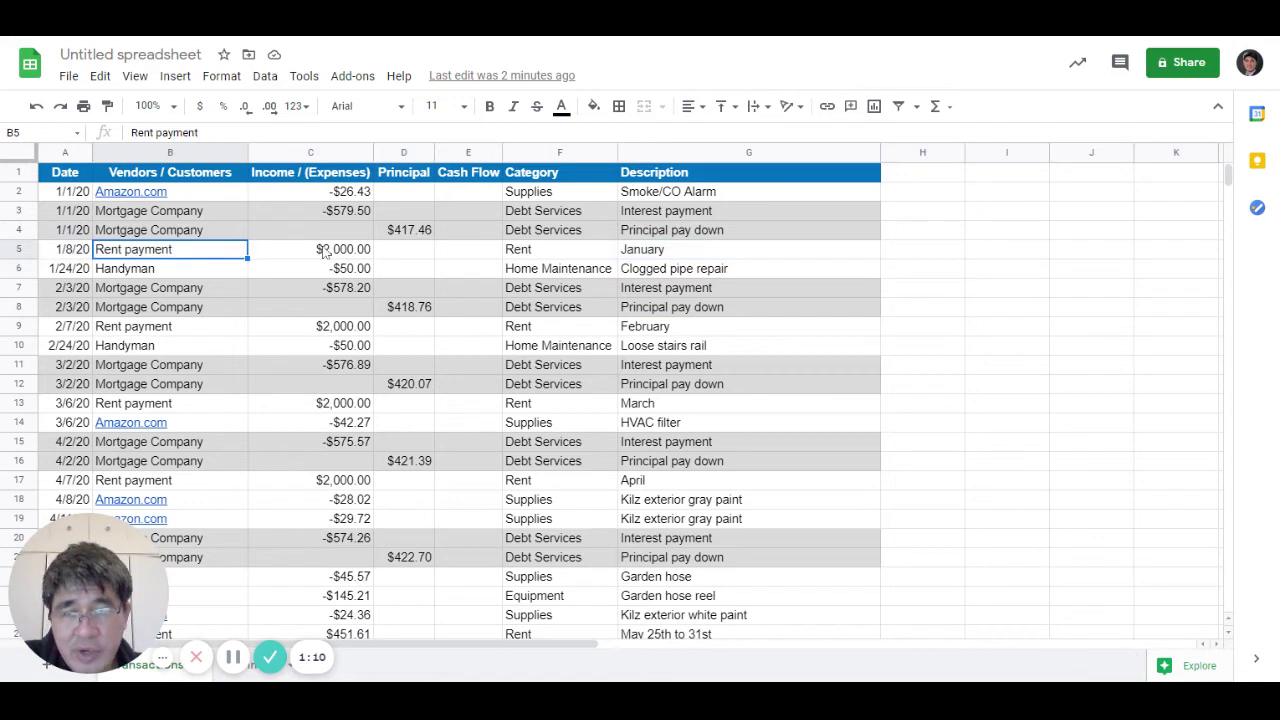
pyautogui.click(326, 255)
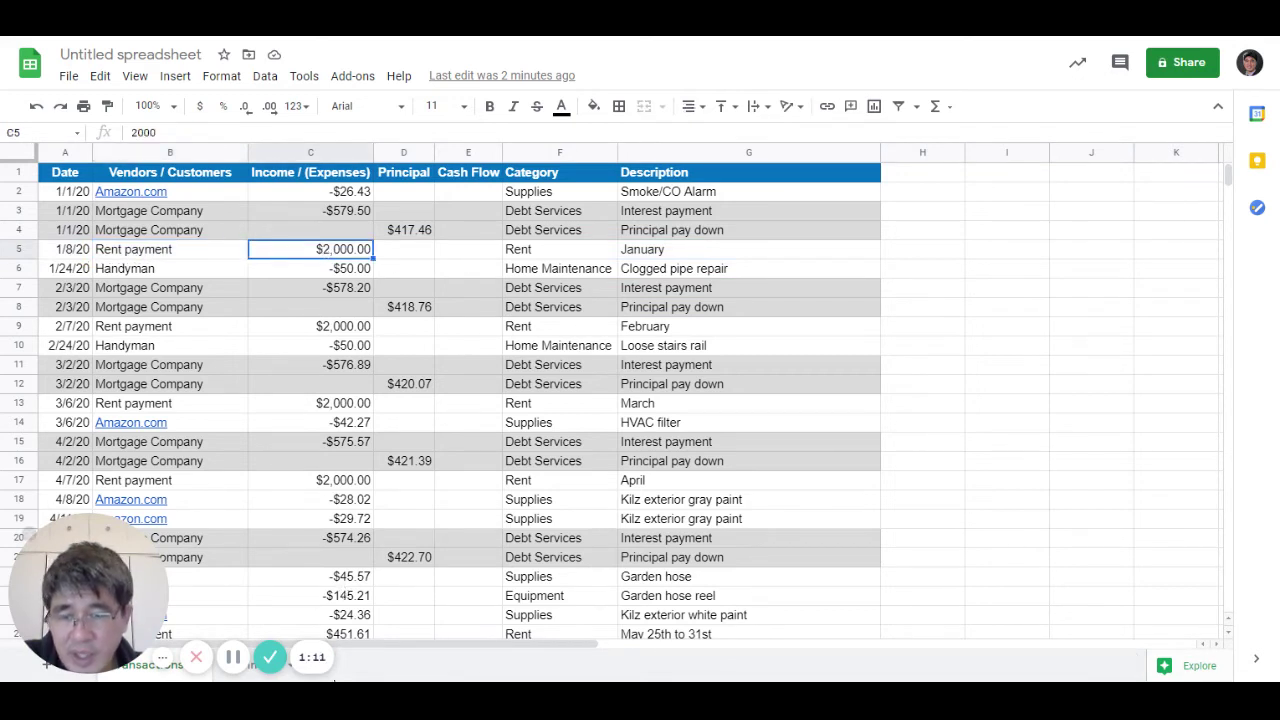
pyautogui.scroll(-2, 370, 614)
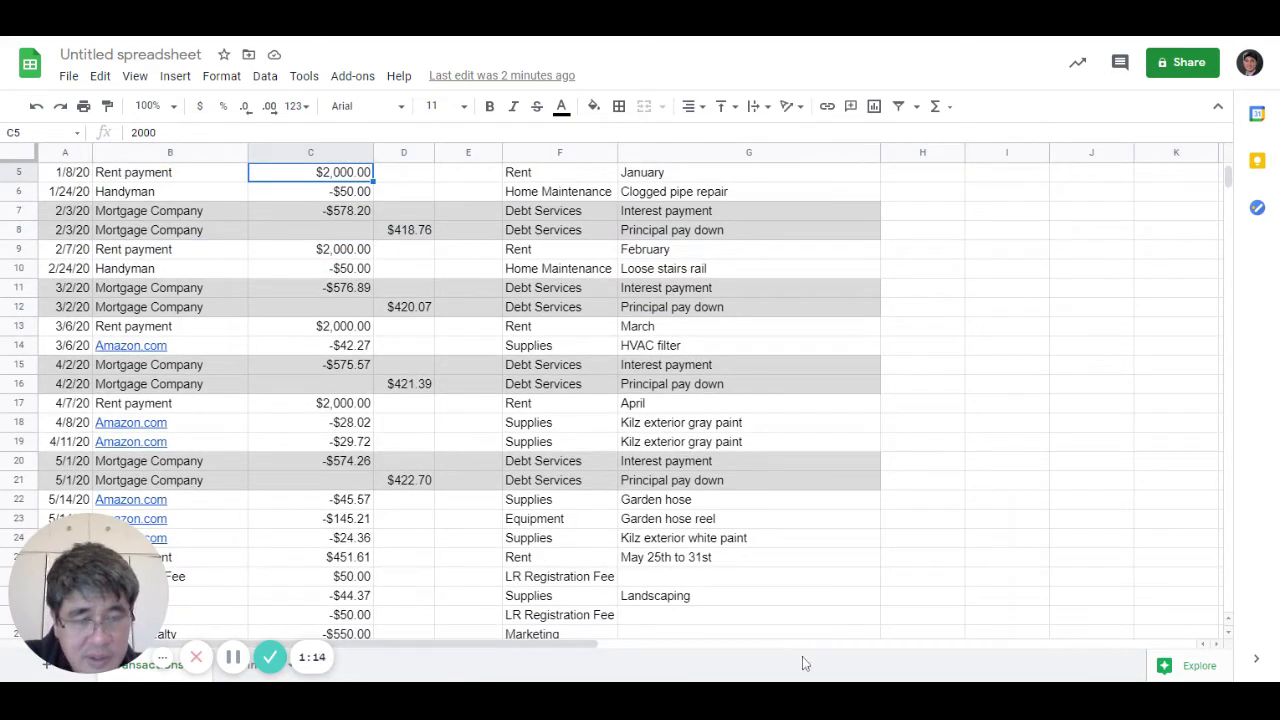
# Step: On the Rental A summary sheet, check the $22,401.61 Rent Received total
pyautogui.click(248, 666)
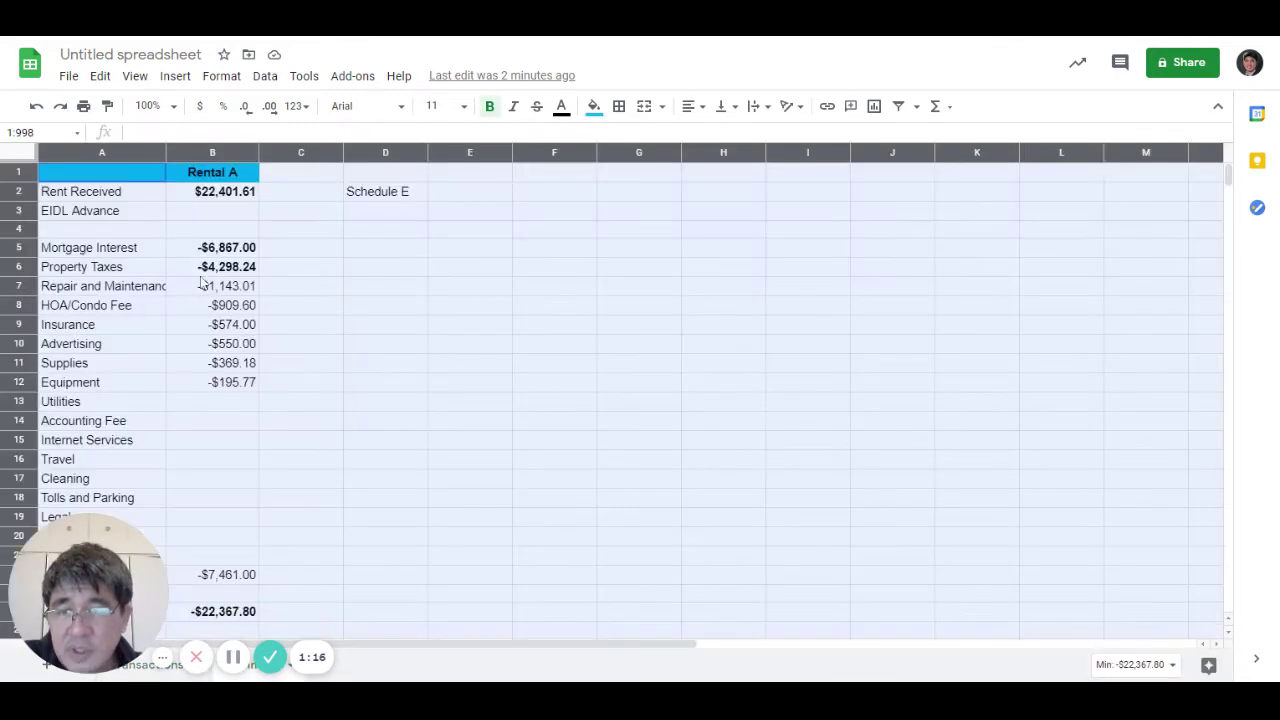
pyautogui.click(88, 191)
pyautogui.scroll(-2, 113, 218)
pyautogui.scroll(-3, 113, 216)
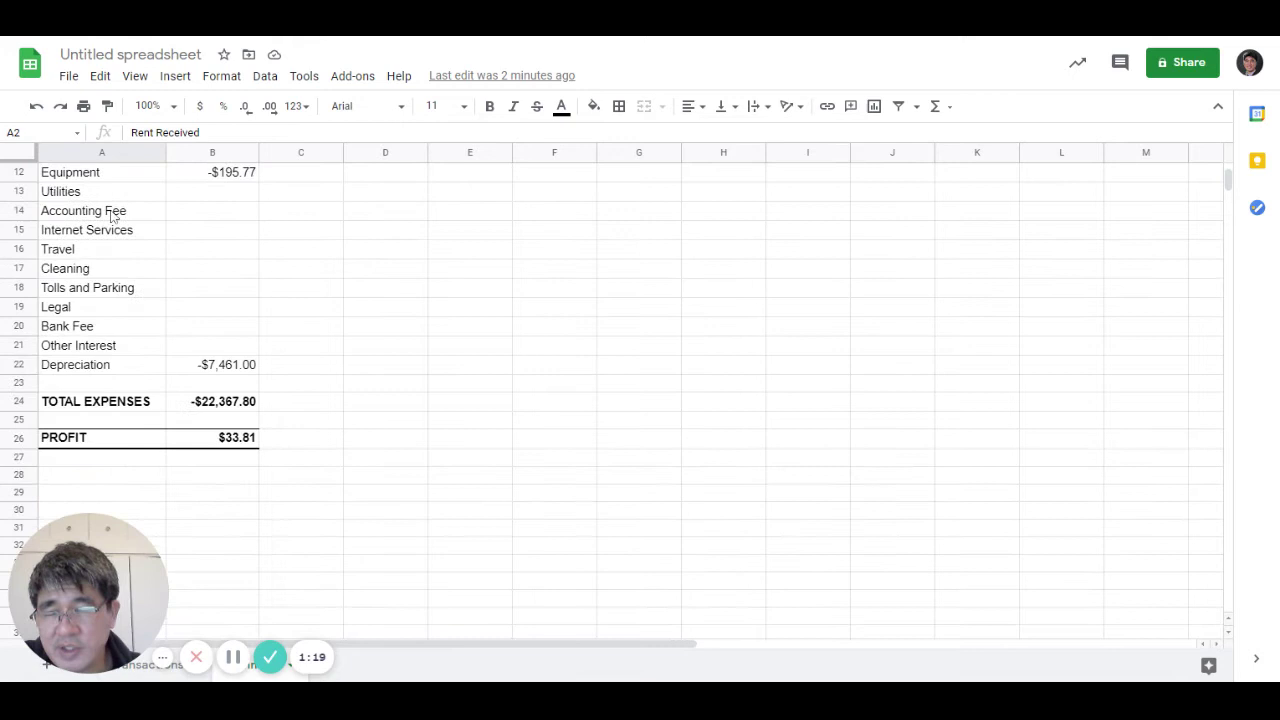
pyautogui.scroll(5, 110, 214)
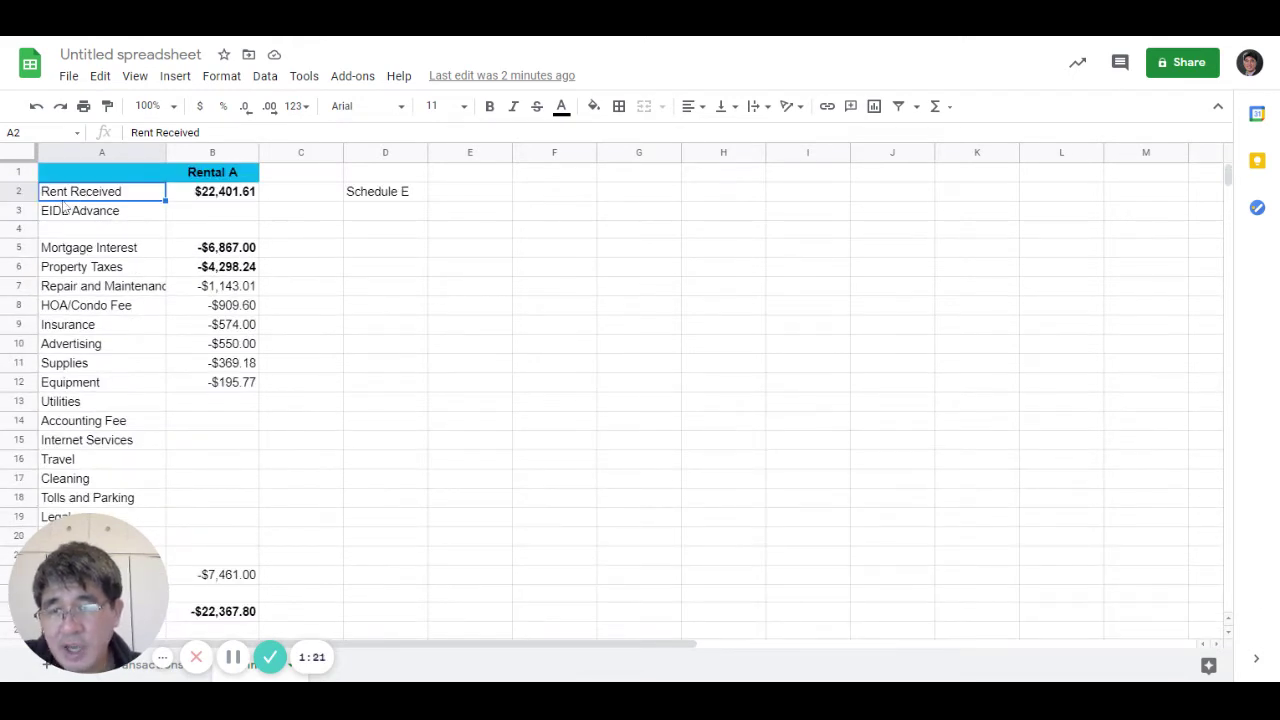
pyautogui.click(222, 199)
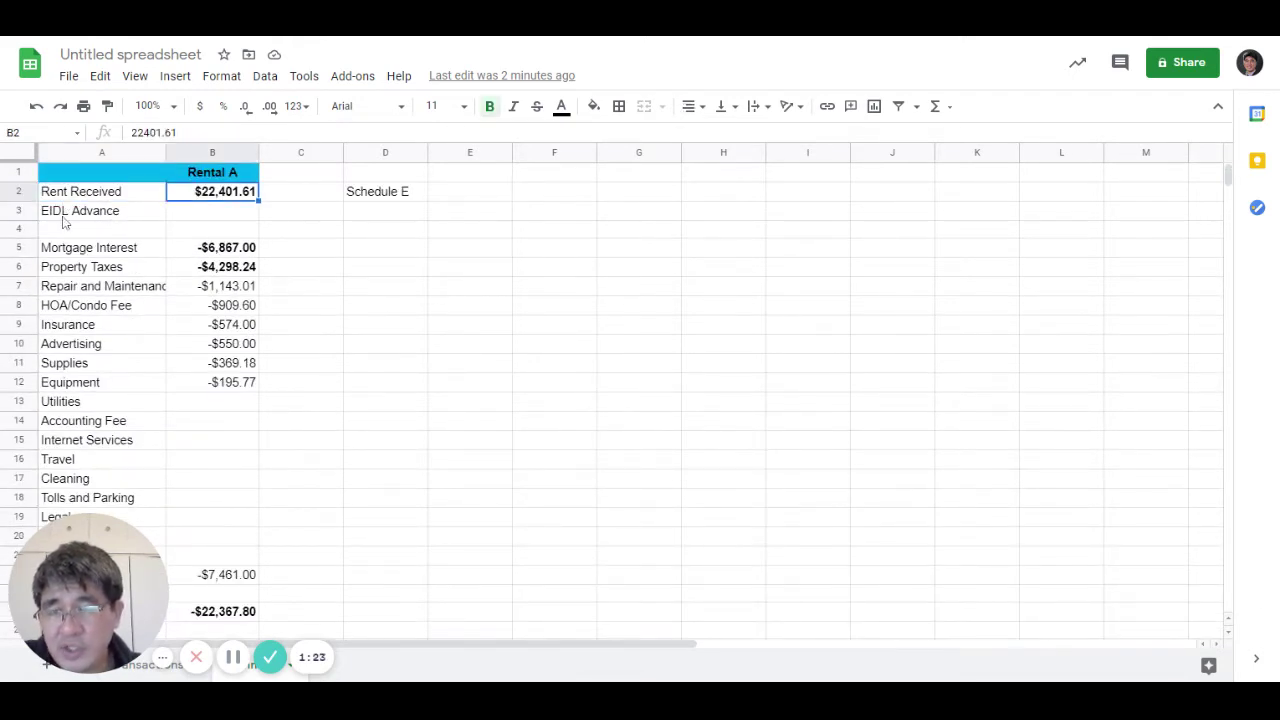
pyautogui.scroll(-2, 140, 238)
pyautogui.scroll(2, 104, 212)
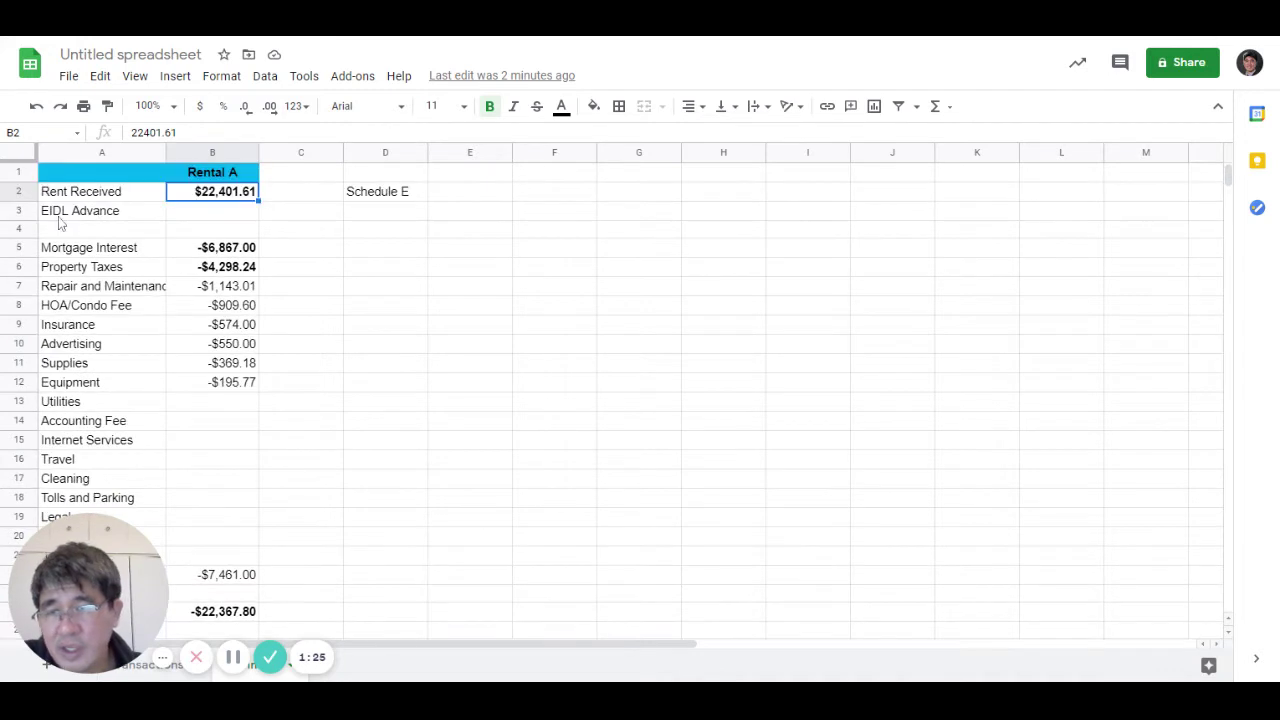
# Step: Check the empty EIDL Advance amount and the Mortgage Interest and Property Taxes amounts
pyautogui.click(59, 216)
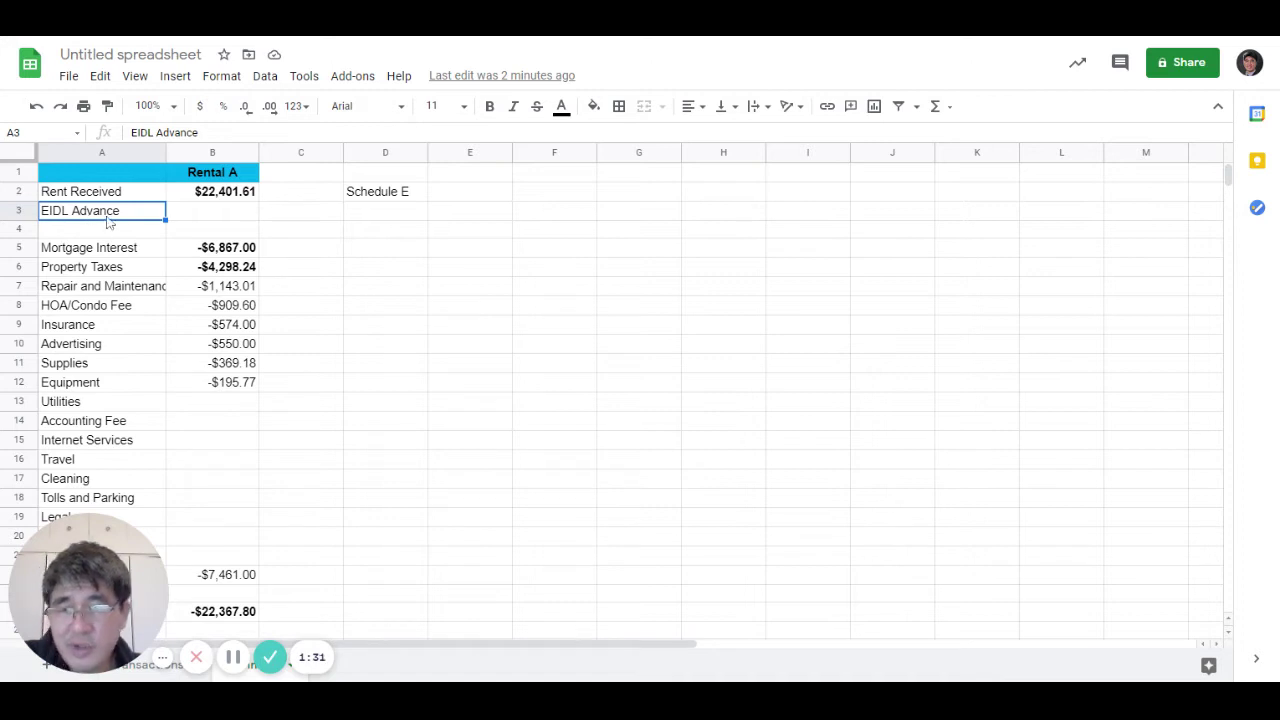
pyautogui.click(211, 224)
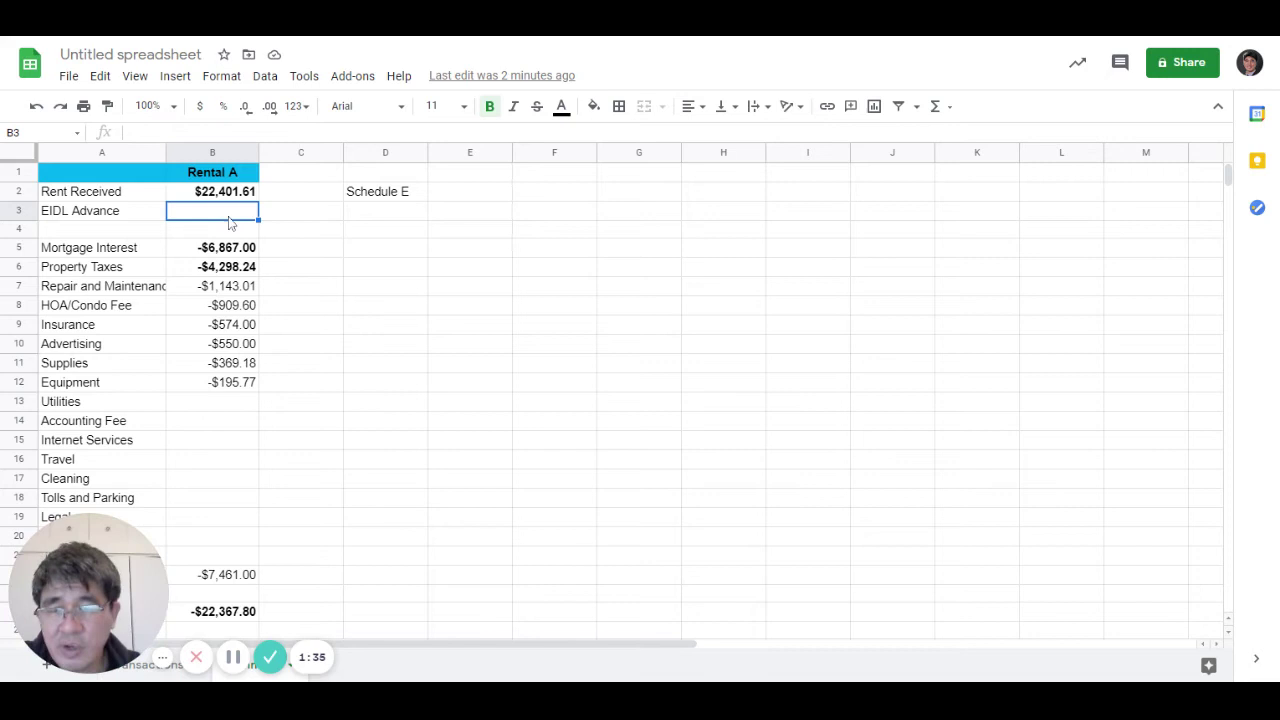
pyautogui.click(69, 254)
pyautogui.click(206, 254)
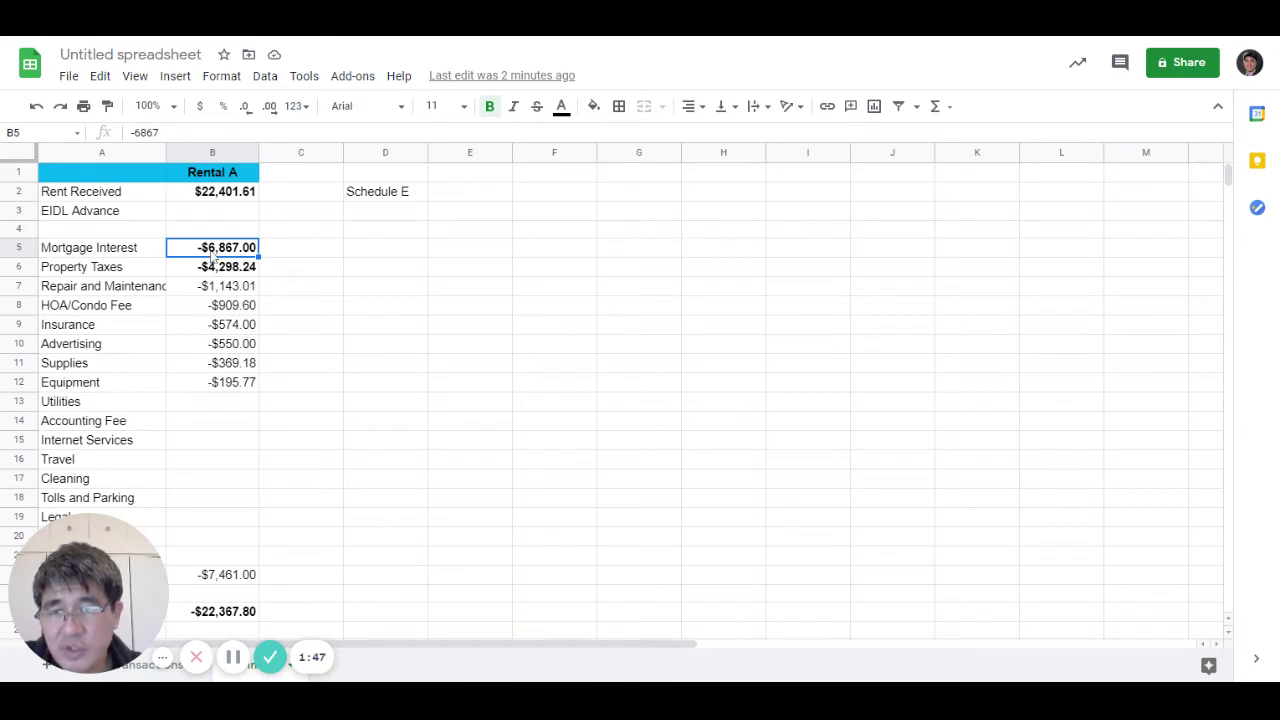
pyautogui.click(89, 273)
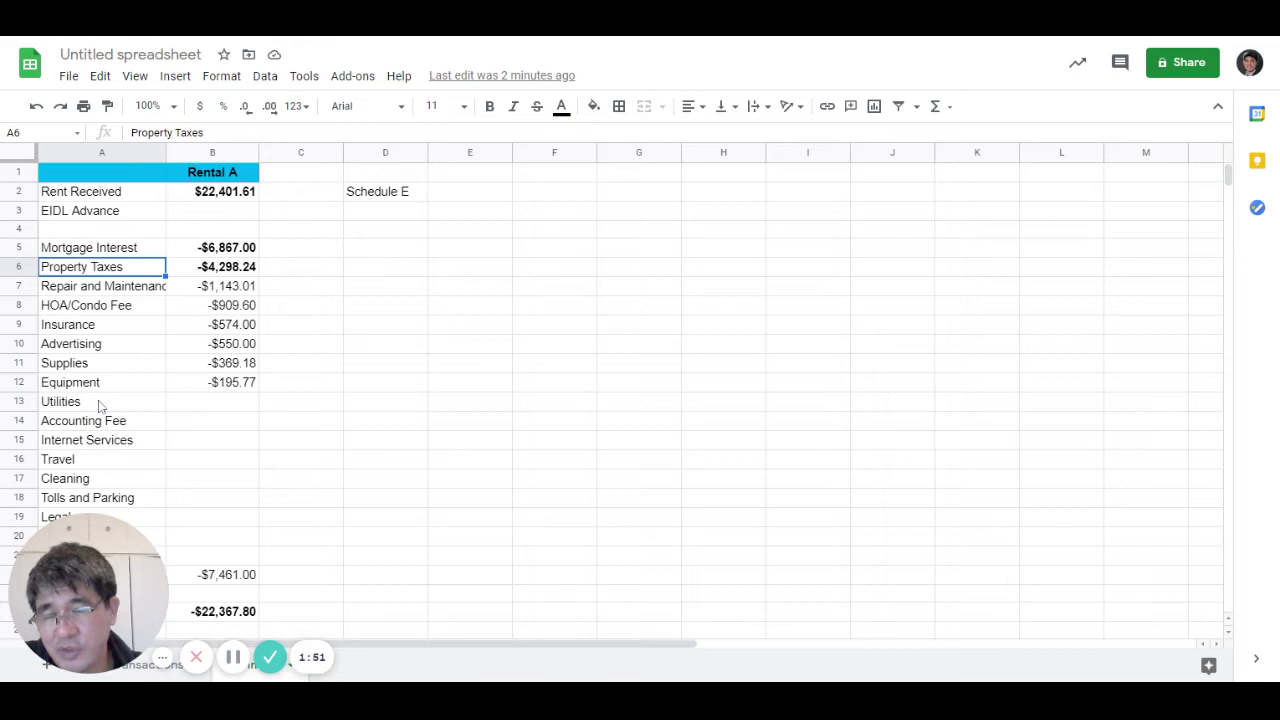
pyautogui.click(214, 270)
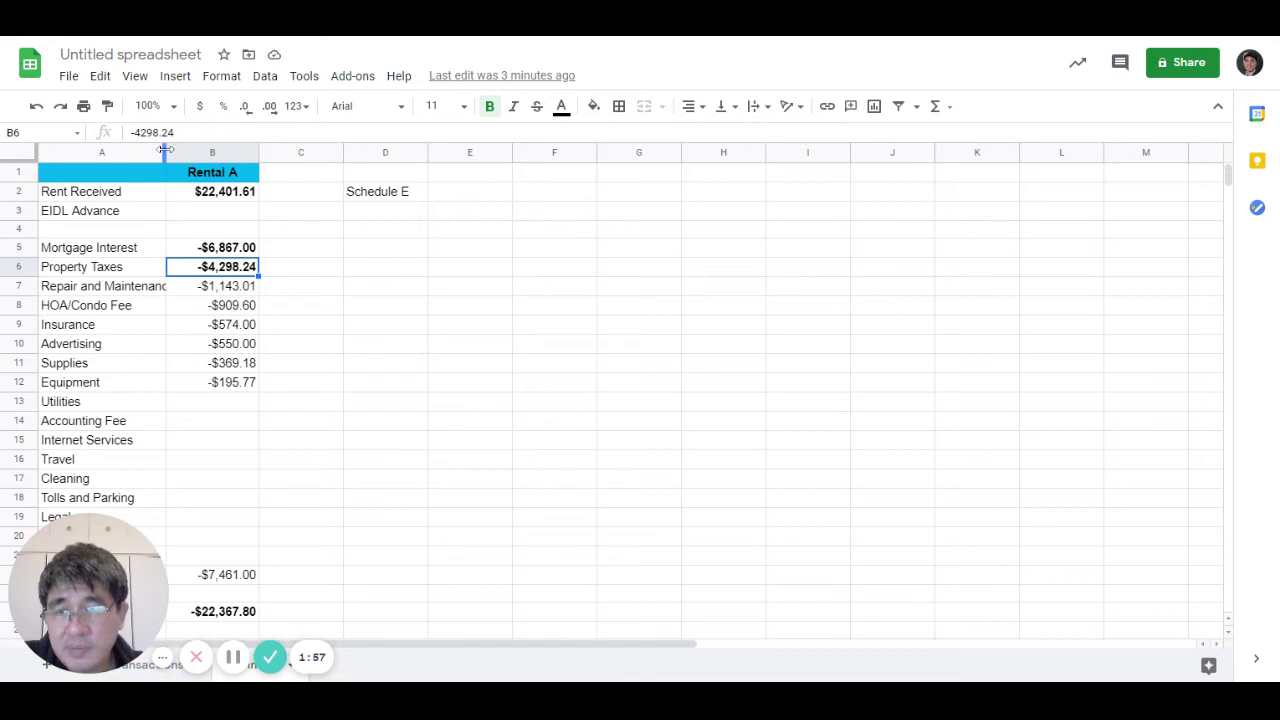
# Step: Widen column A, then review Repair and Maintenance, Insurance, Advertising, Supplies, Equipment and Depreciation labels
pyautogui.moveTo(166, 152); pyautogui.dragTo(178, 152)
pyautogui.click(87, 290)
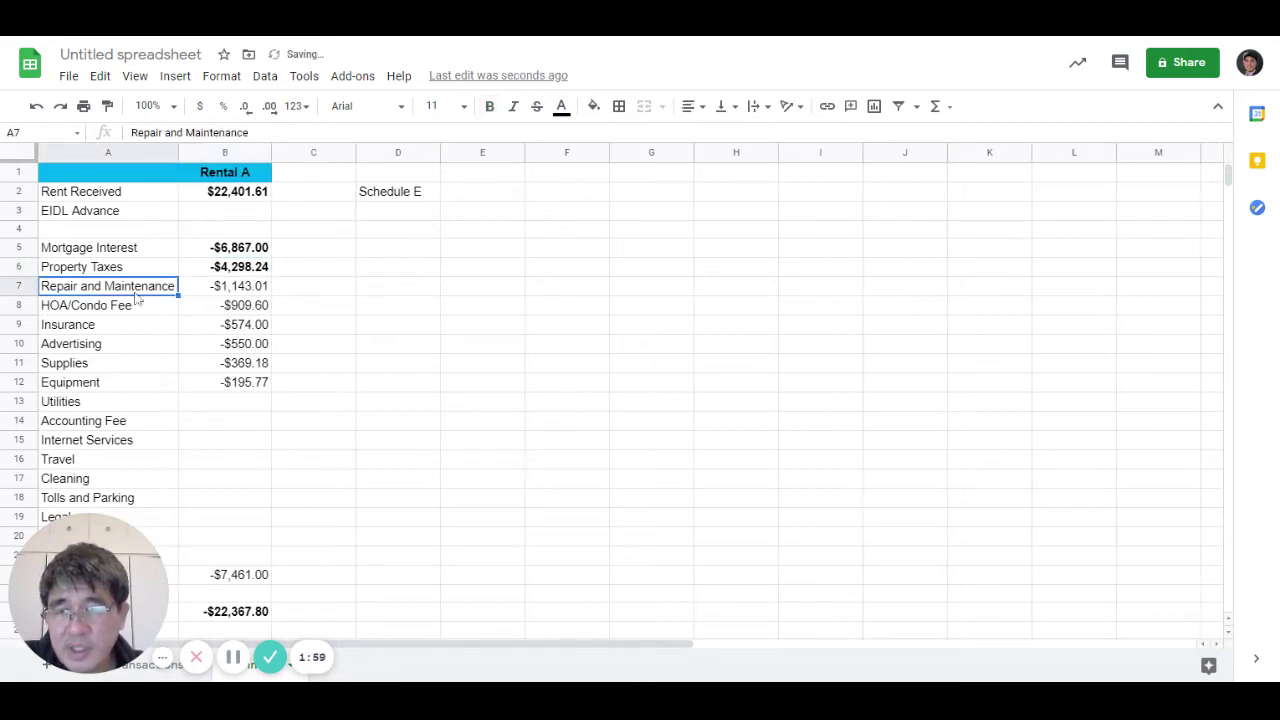
pyautogui.click(90, 330)
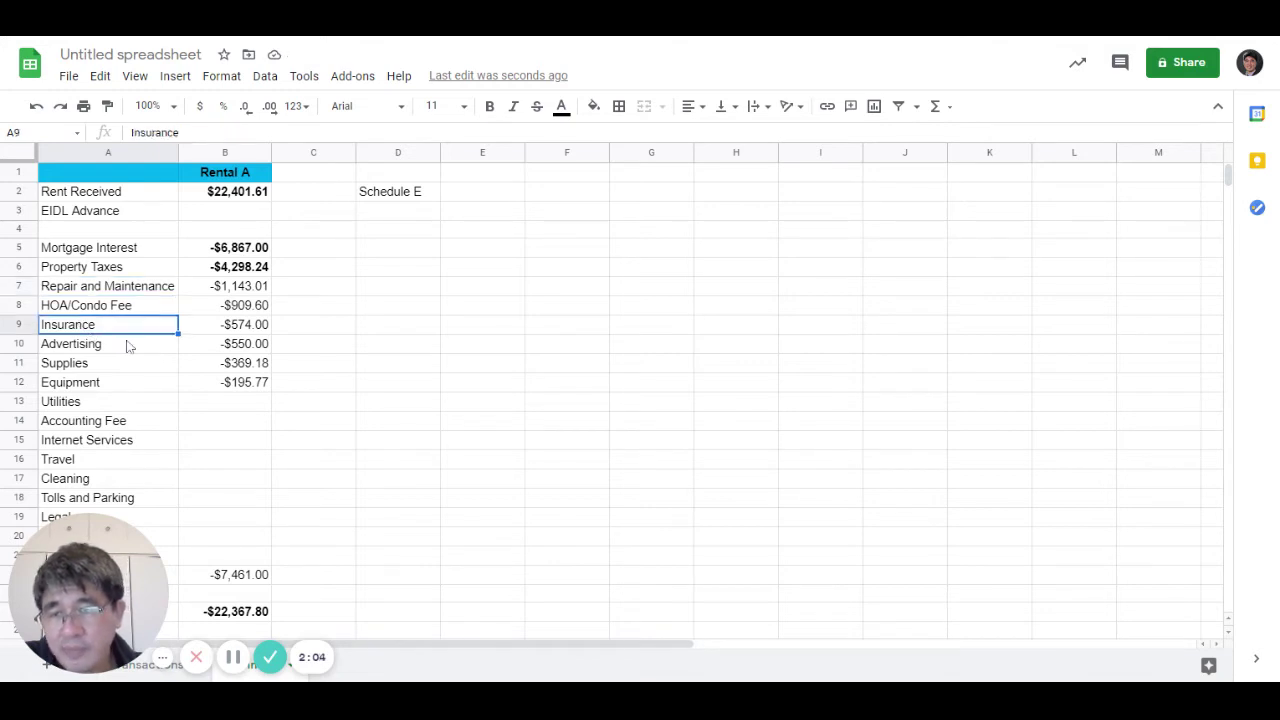
pyautogui.click(74, 348)
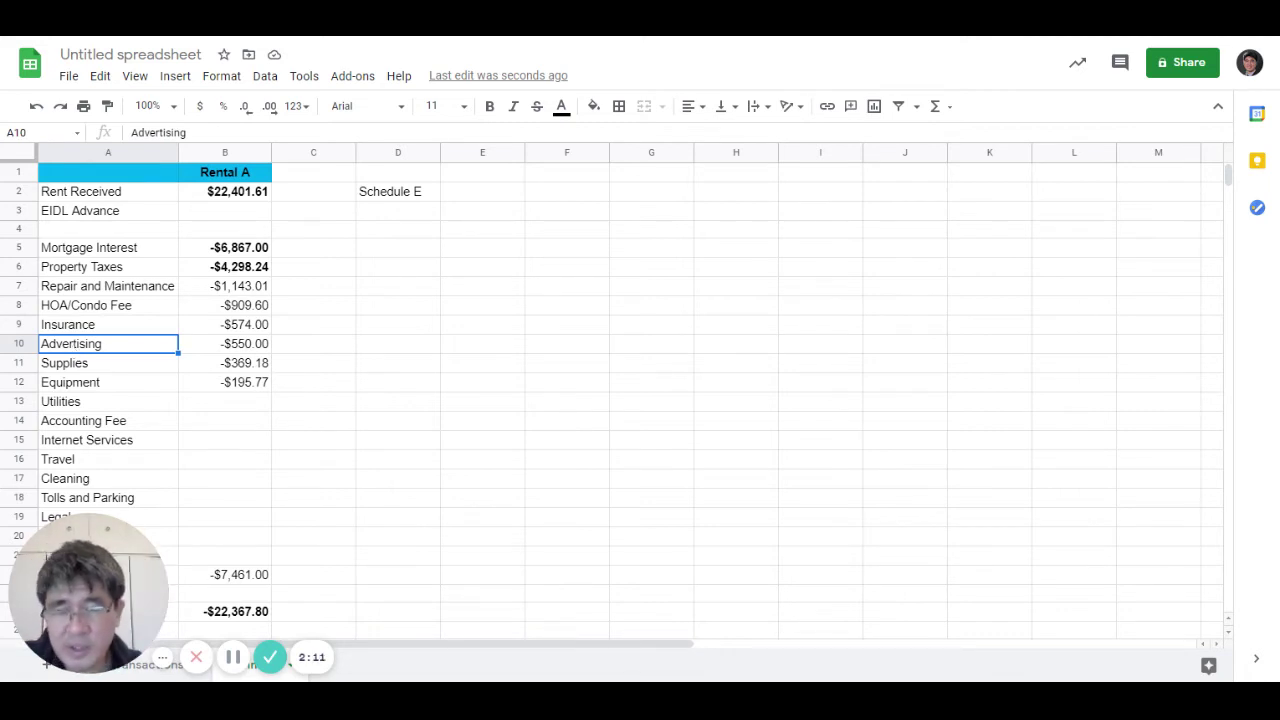
pyautogui.click(98, 368)
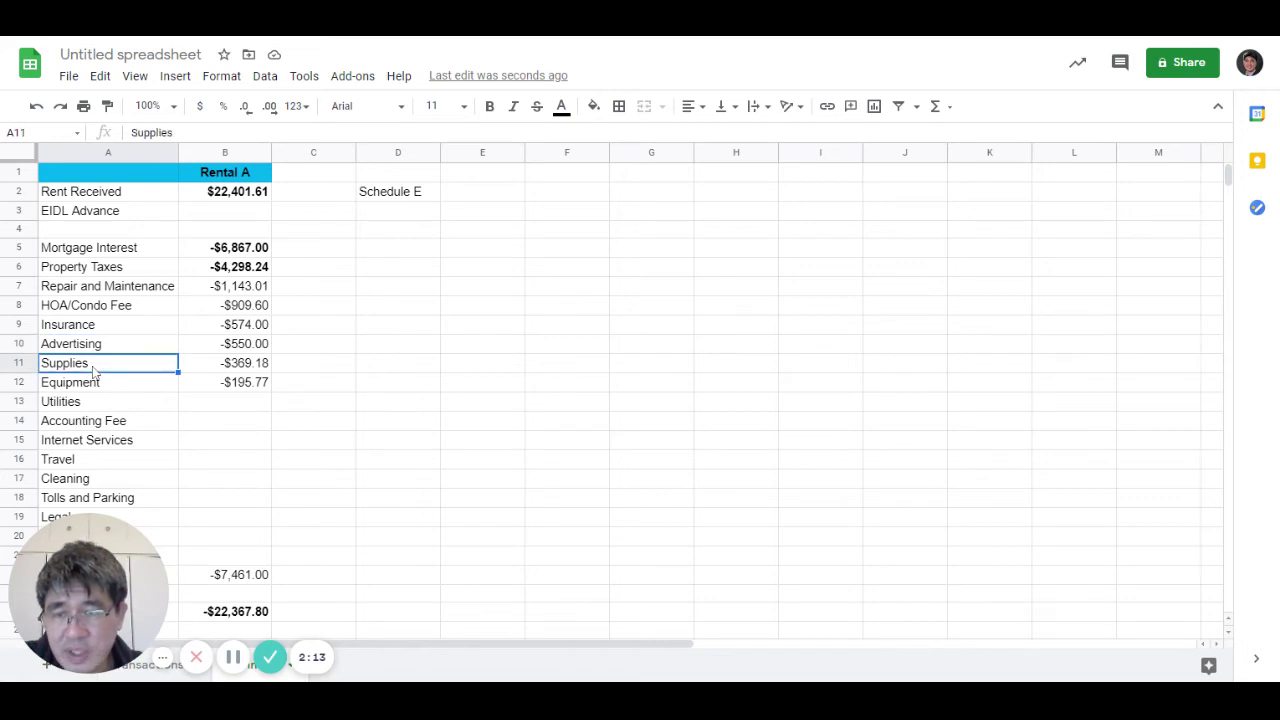
pyautogui.click(95, 391)
pyautogui.scroll(-4, 482, 419)
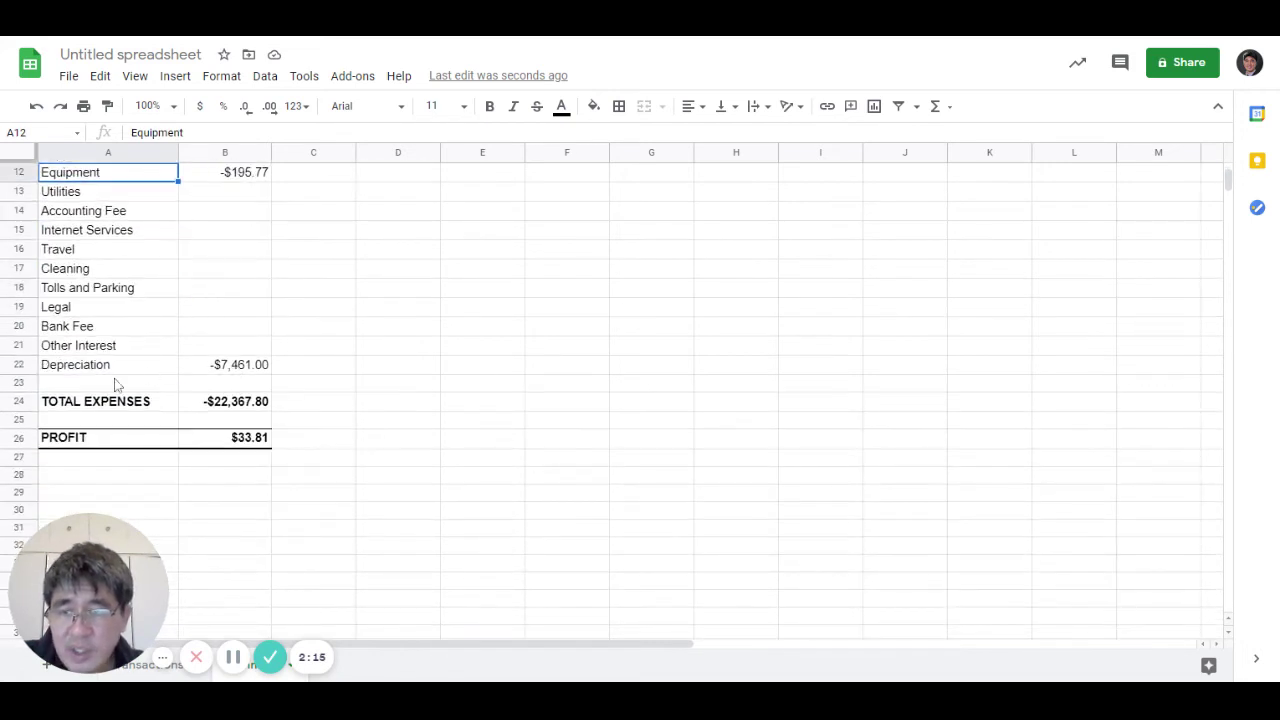
pyautogui.click(44, 364)
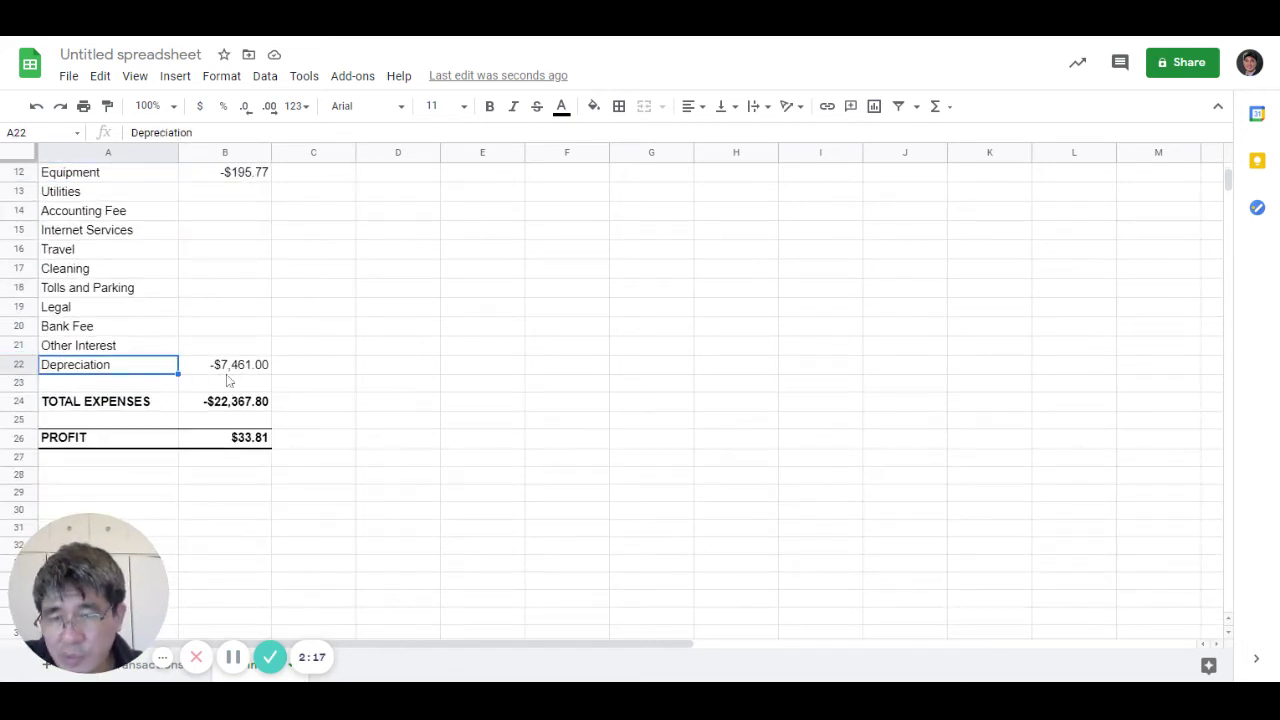
pyautogui.click(258, 368)
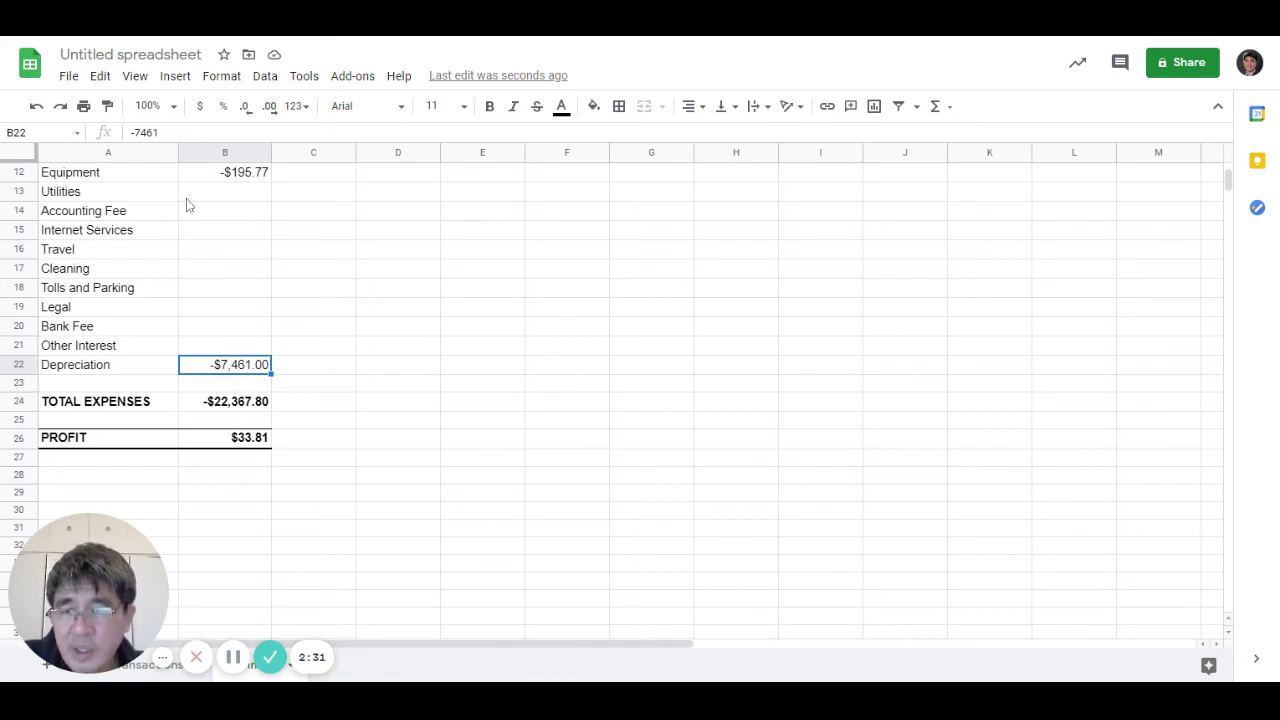
pyautogui.scroll(3, 200, 364)
pyautogui.scroll(-2, 255, 409)
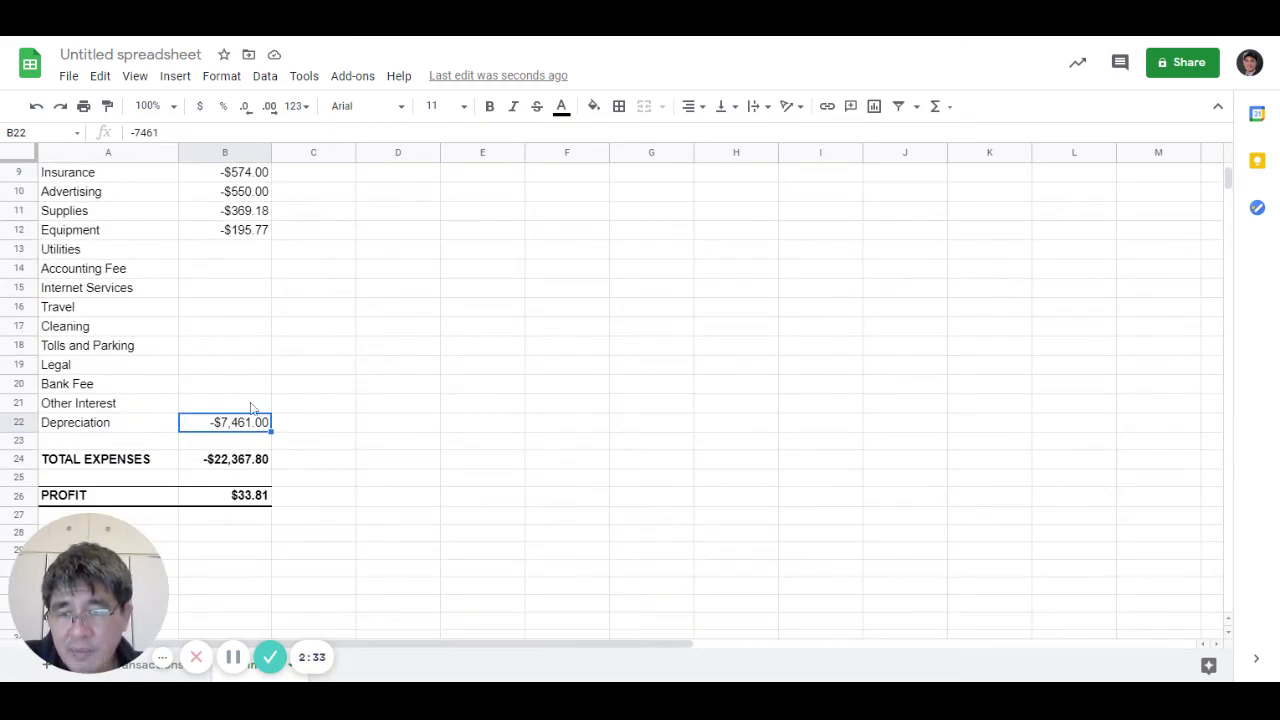
pyautogui.click(230, 464)
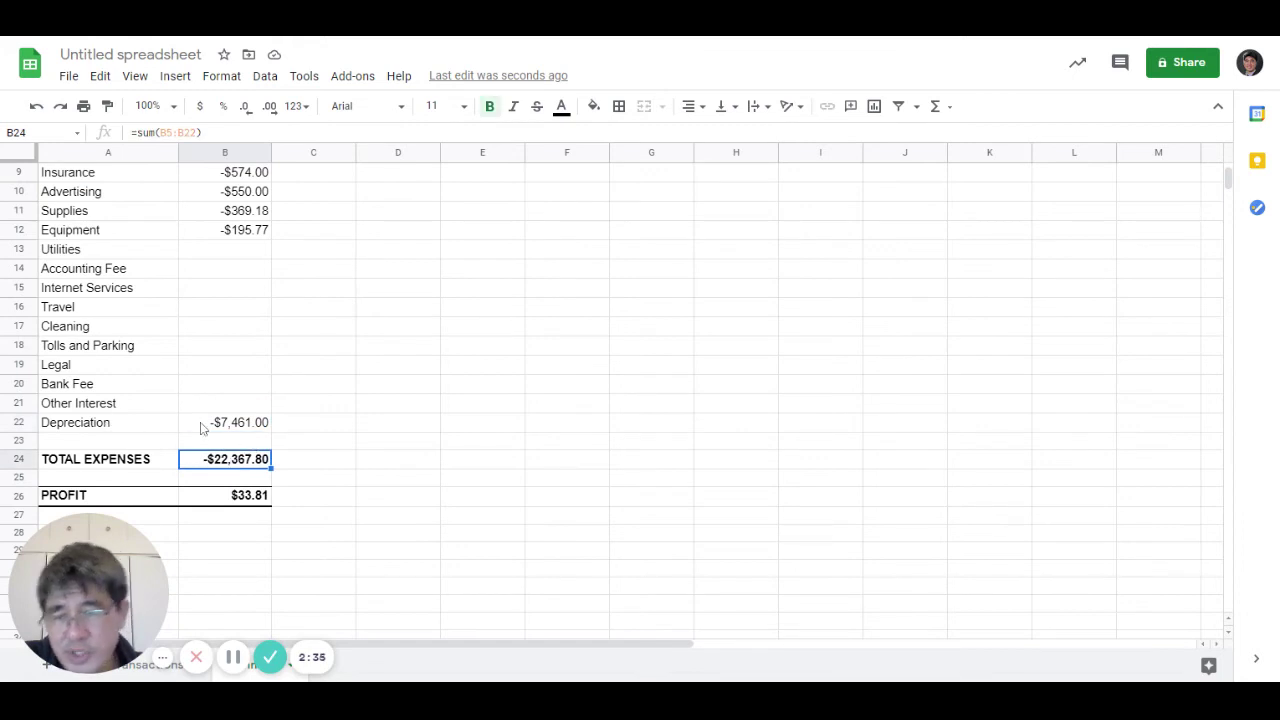
pyautogui.click(208, 426)
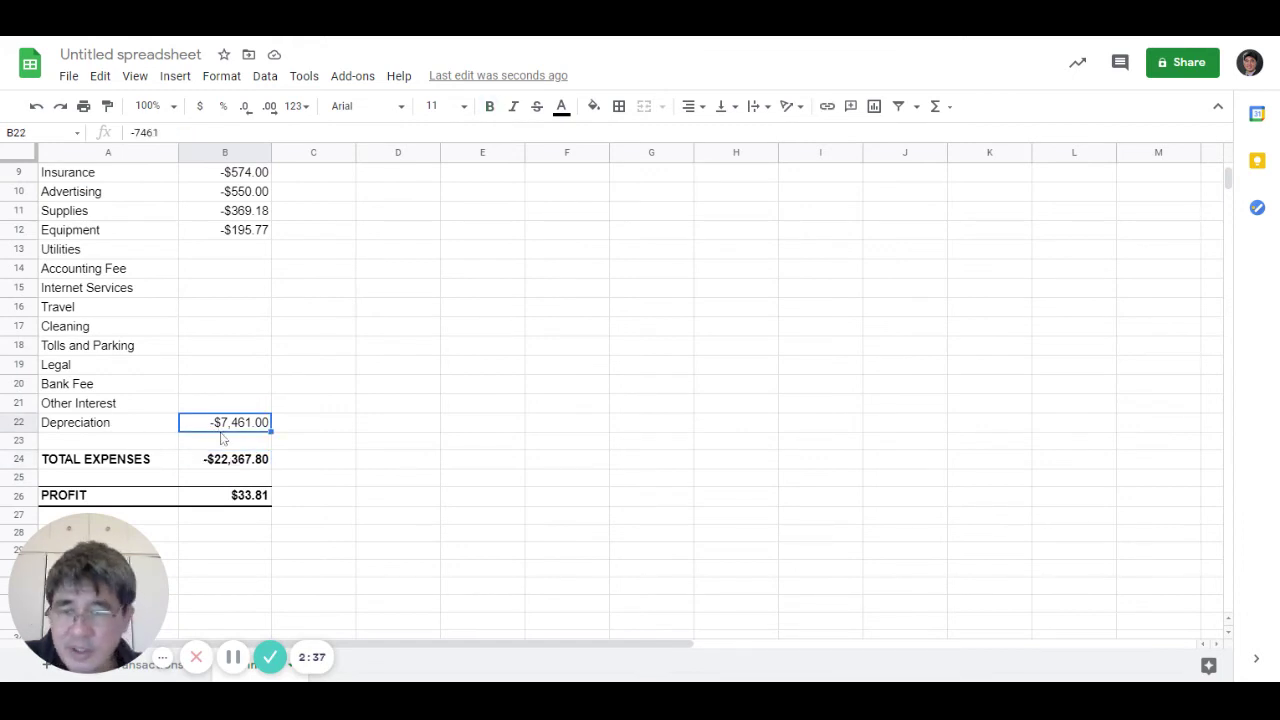
pyautogui.click(232, 461)
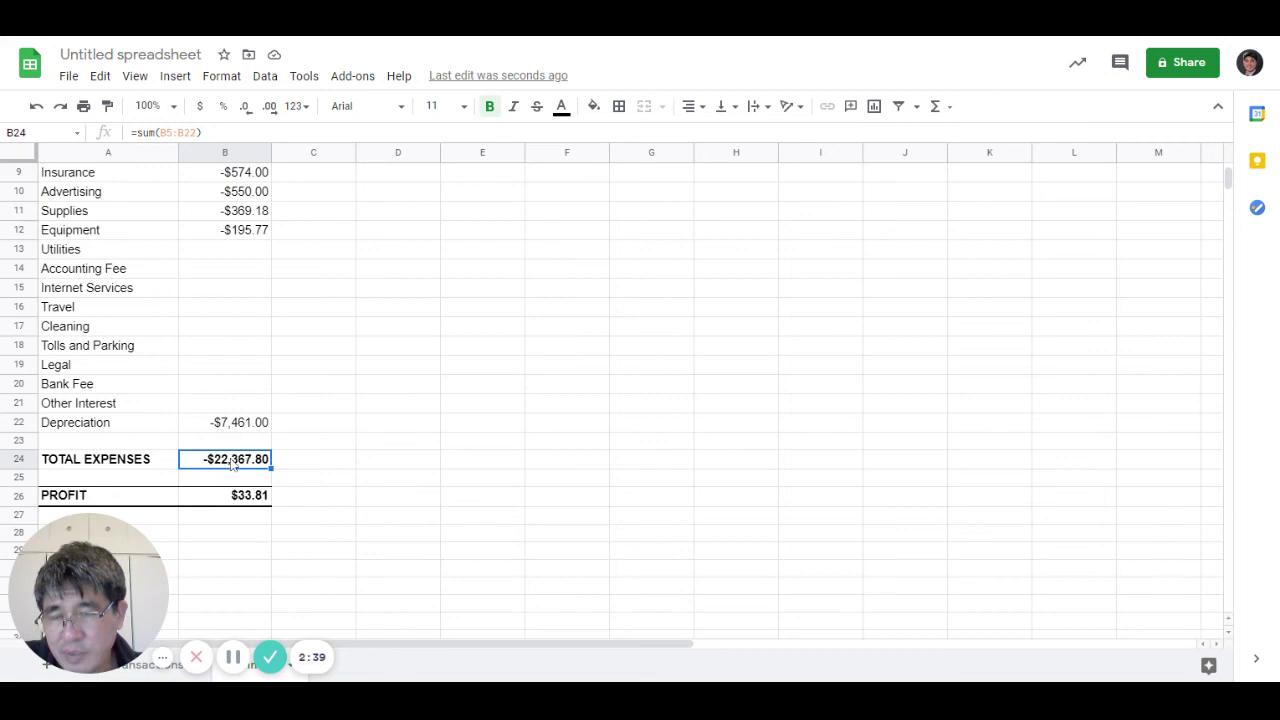
pyautogui.scroll(3, 180, 450)
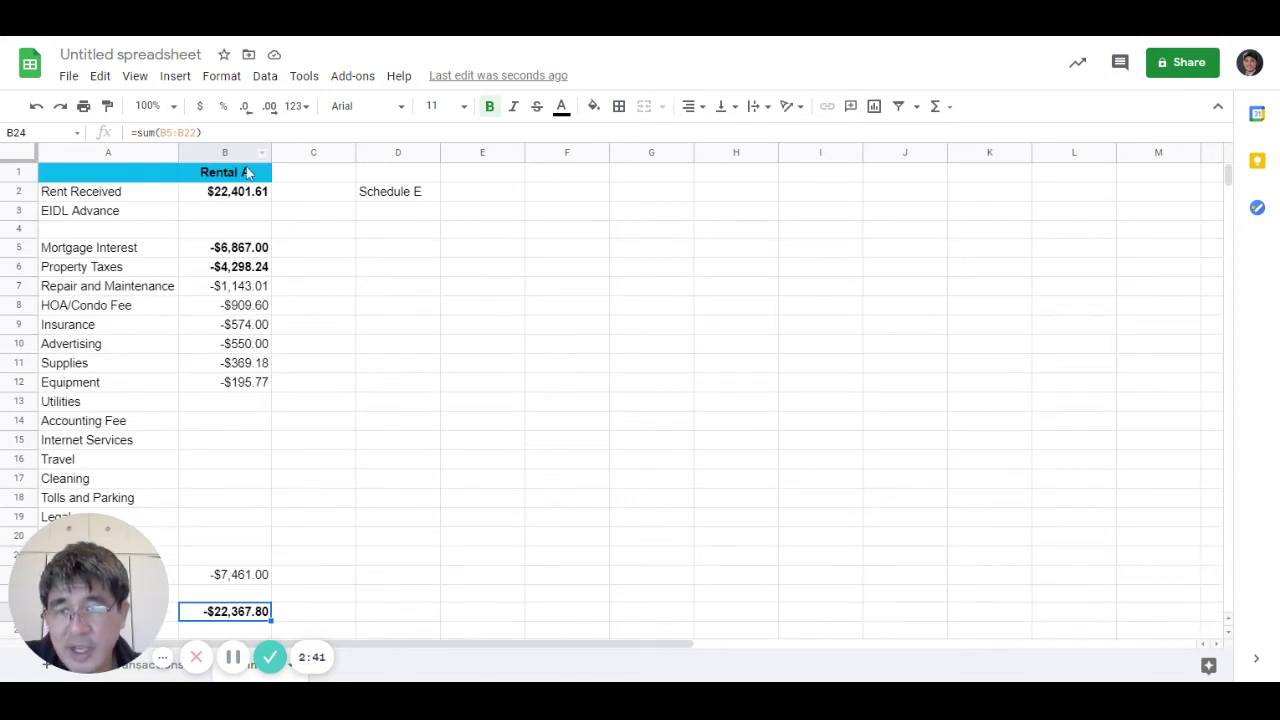
pyautogui.scroll(-3, 243, 242)
pyautogui.click(243, 481)
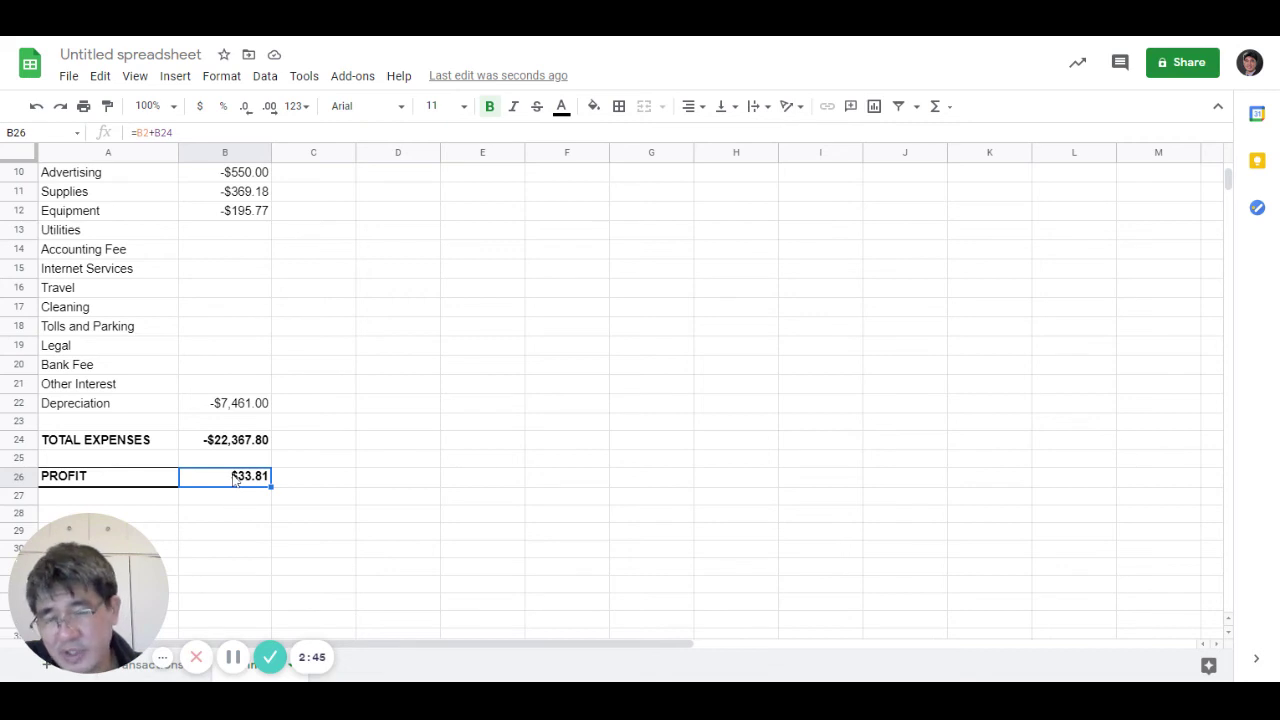
pyautogui.click(246, 410)
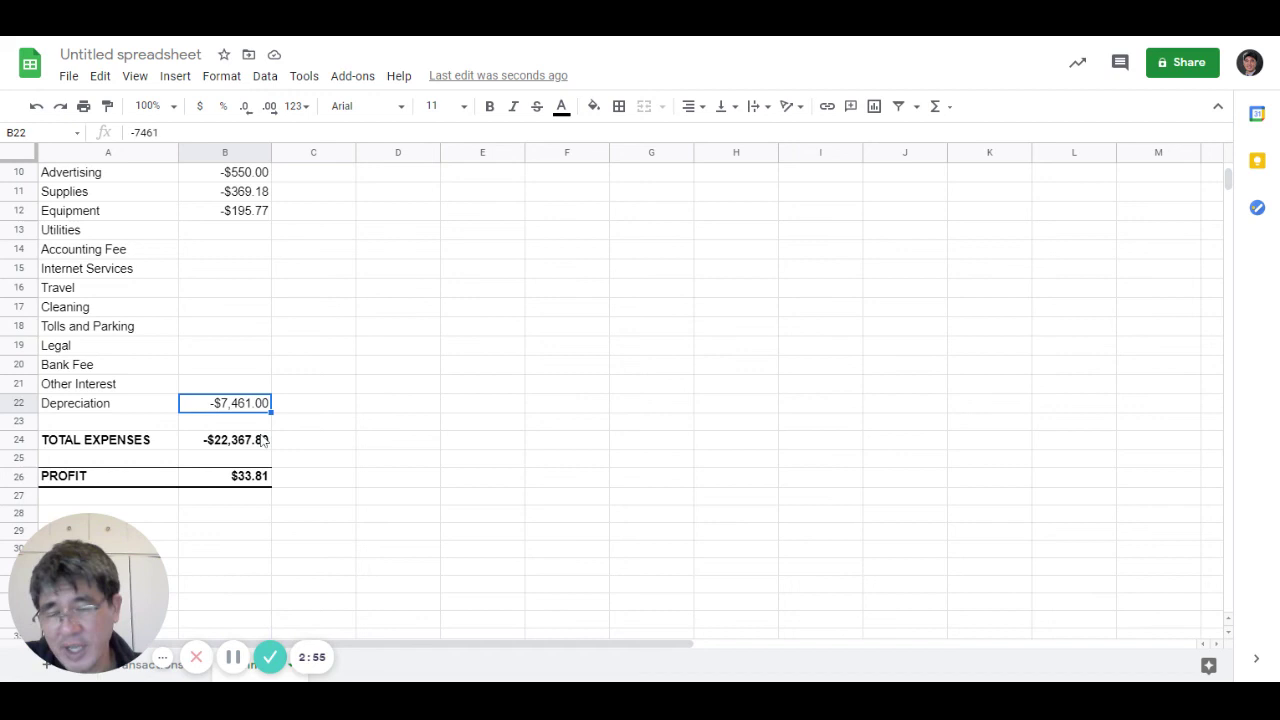
pyautogui.scroll(3, 360, 417)
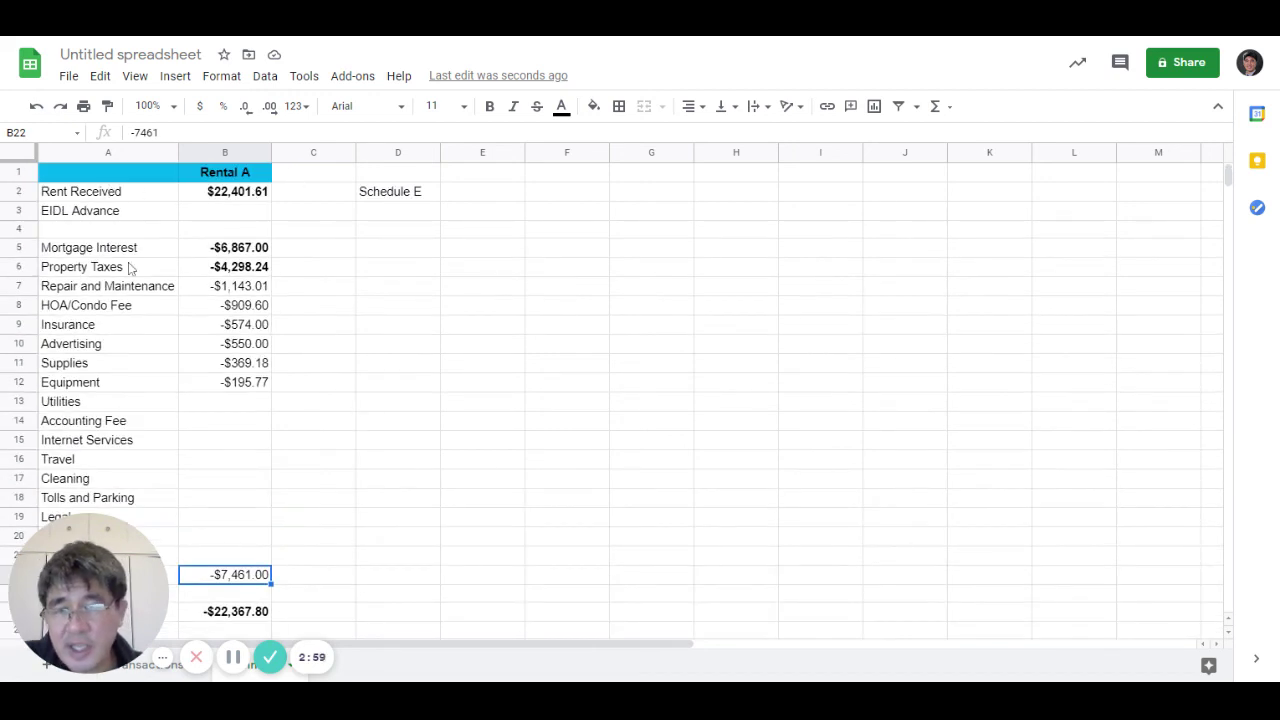
pyautogui.click(410, 194)
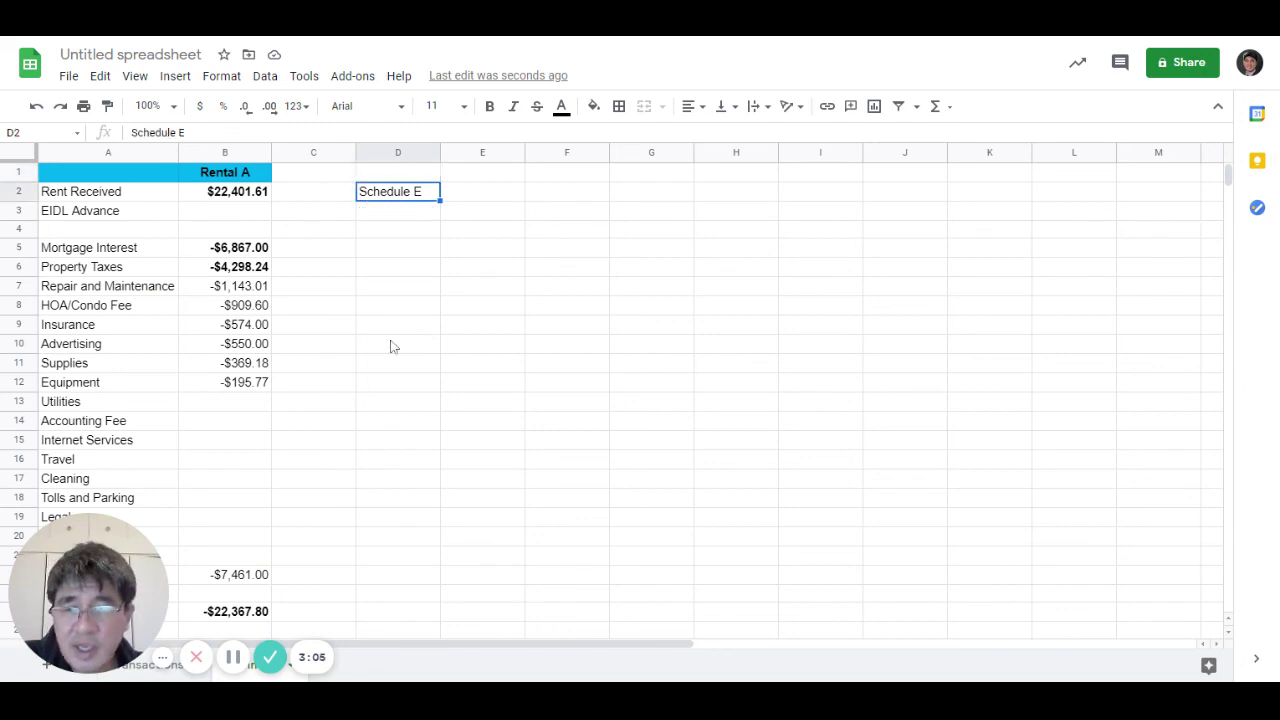
pyautogui.scroll(-1, 298, 408)
pyautogui.scroll(-3, 298, 408)
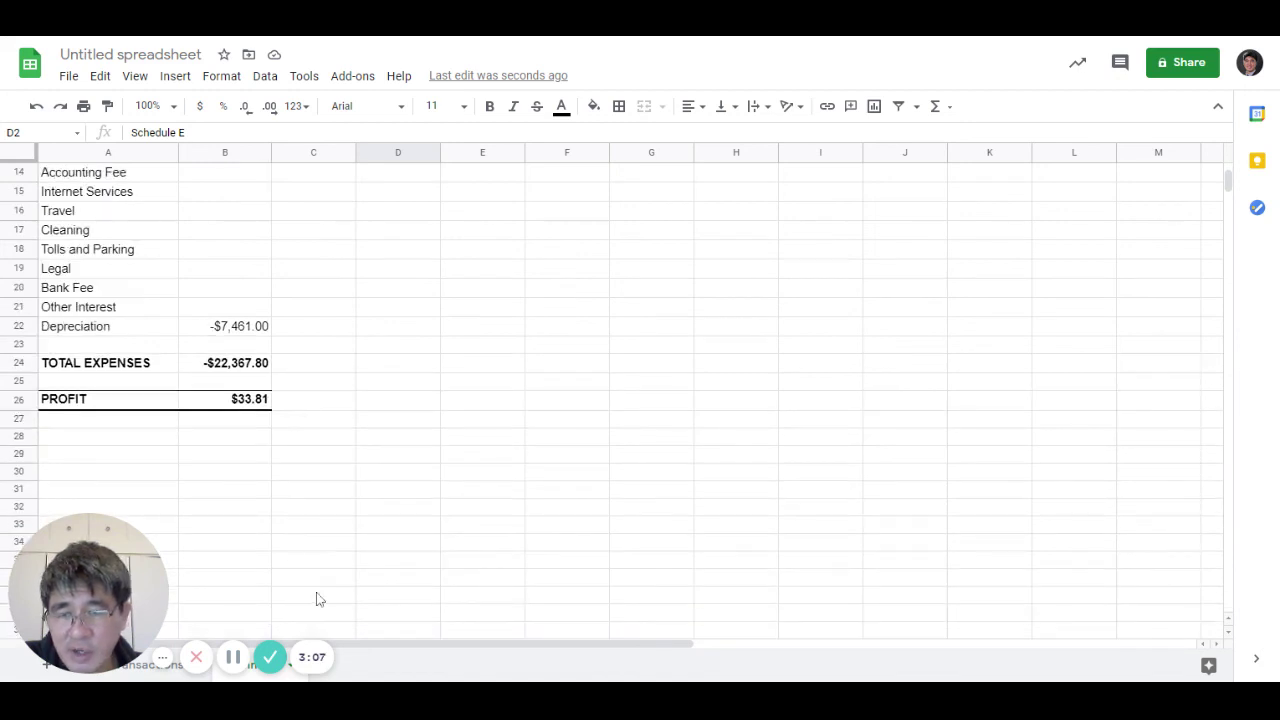
pyautogui.scroll(1, 268, 536)
pyautogui.scroll(3, 268, 536)
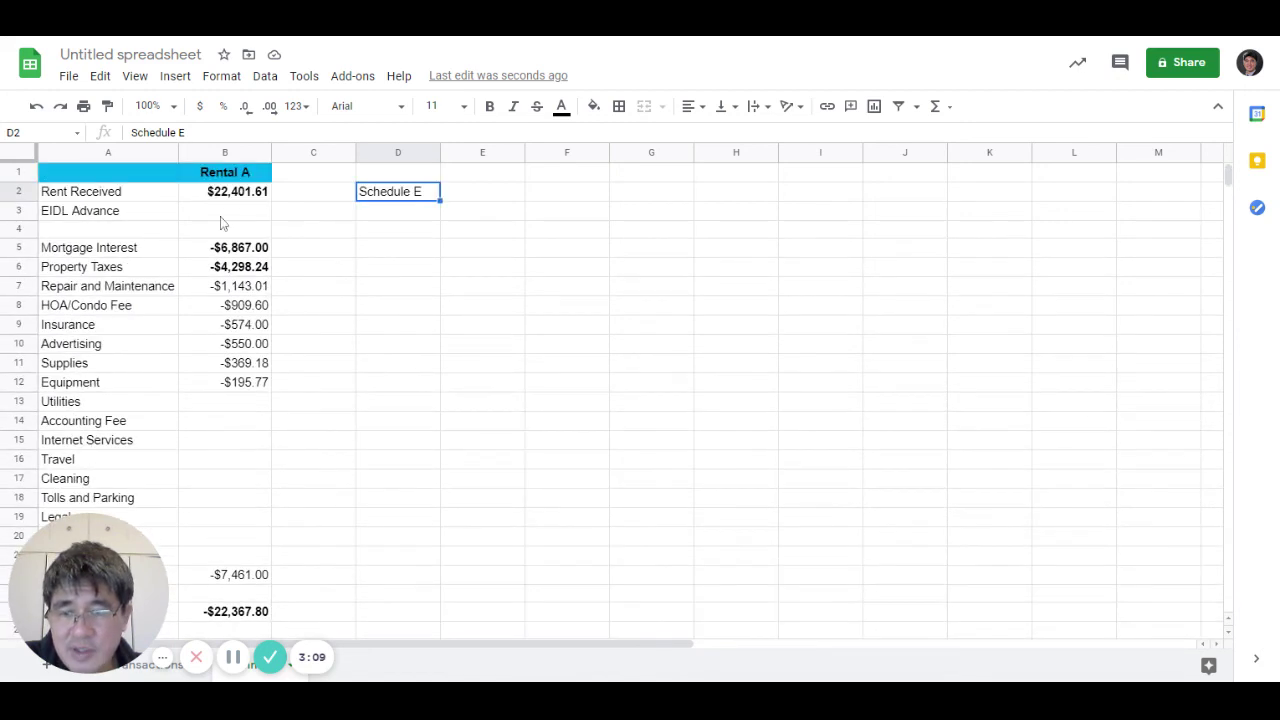
pyautogui.scroll(-1, 100, 280)
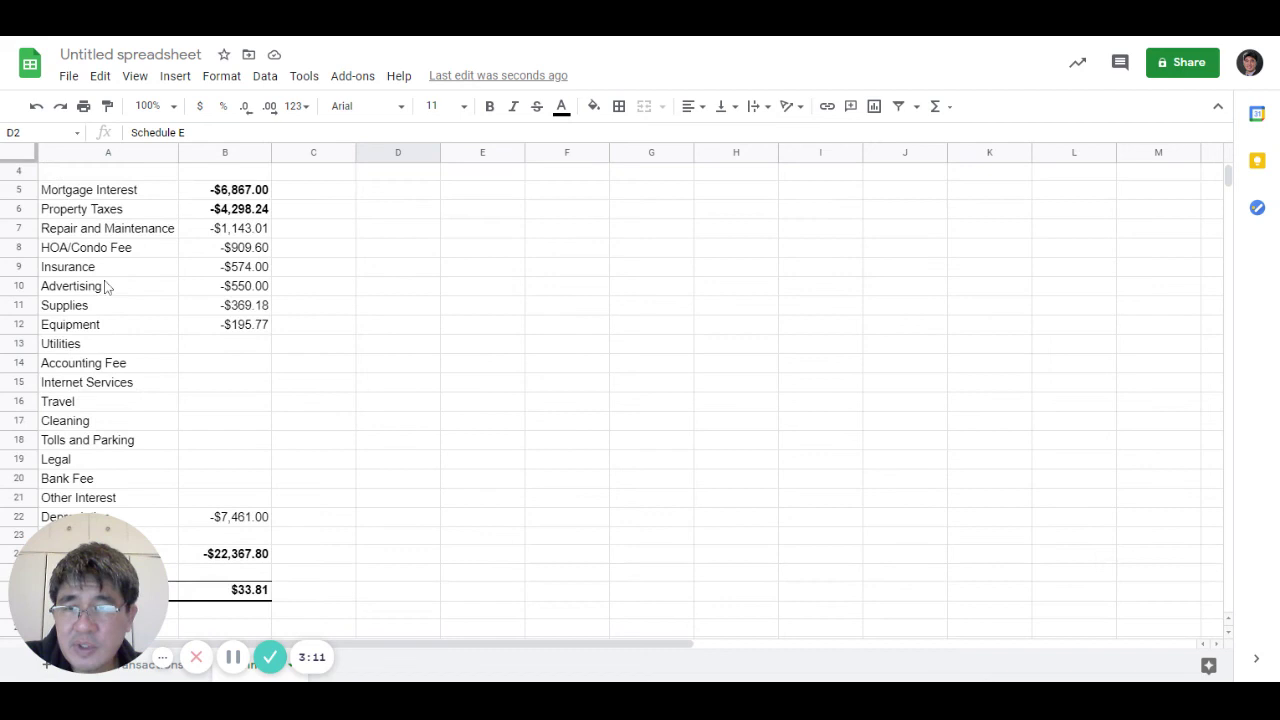
pyautogui.scroll(1, 106, 280)
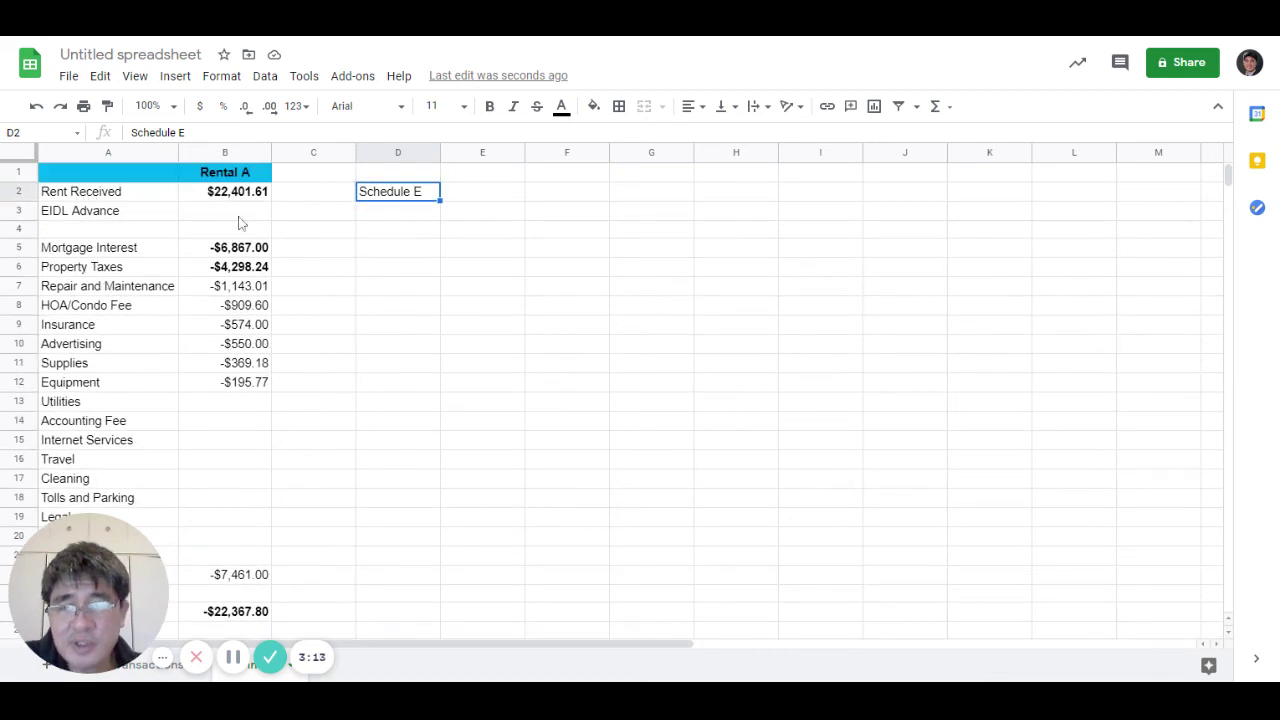